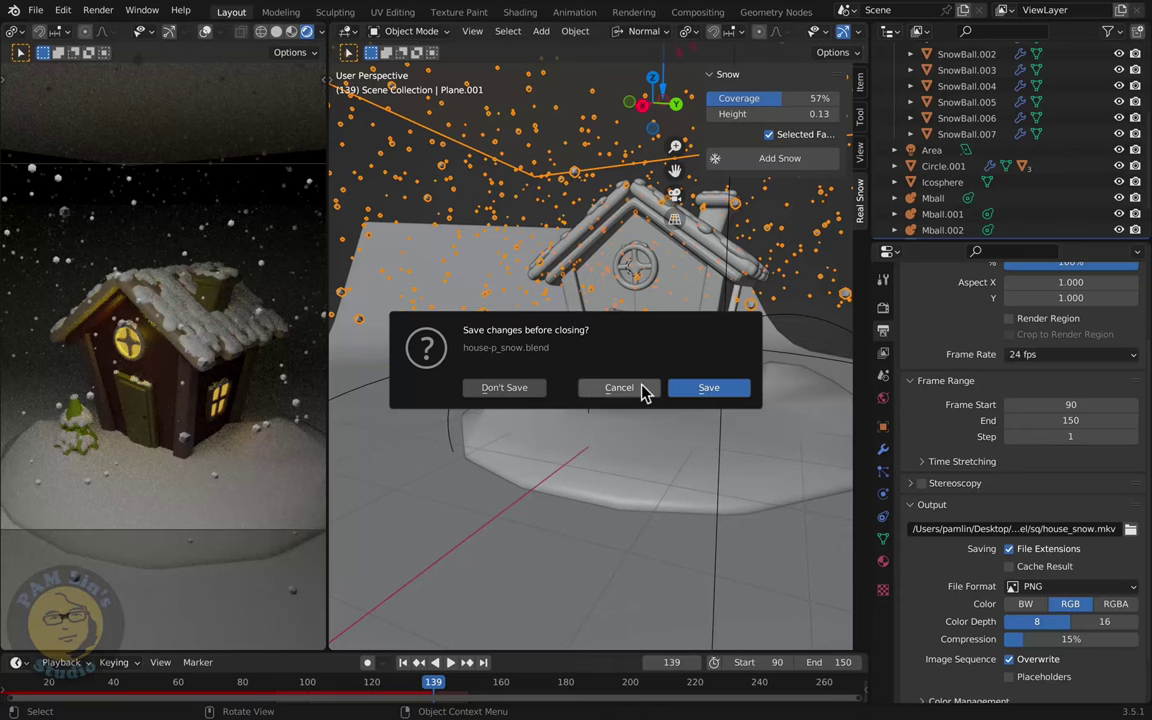
# Discard the unsaved changes to house-p_snow.blend and delete the default cube from the new scene
pyautogui.click(537, 395)
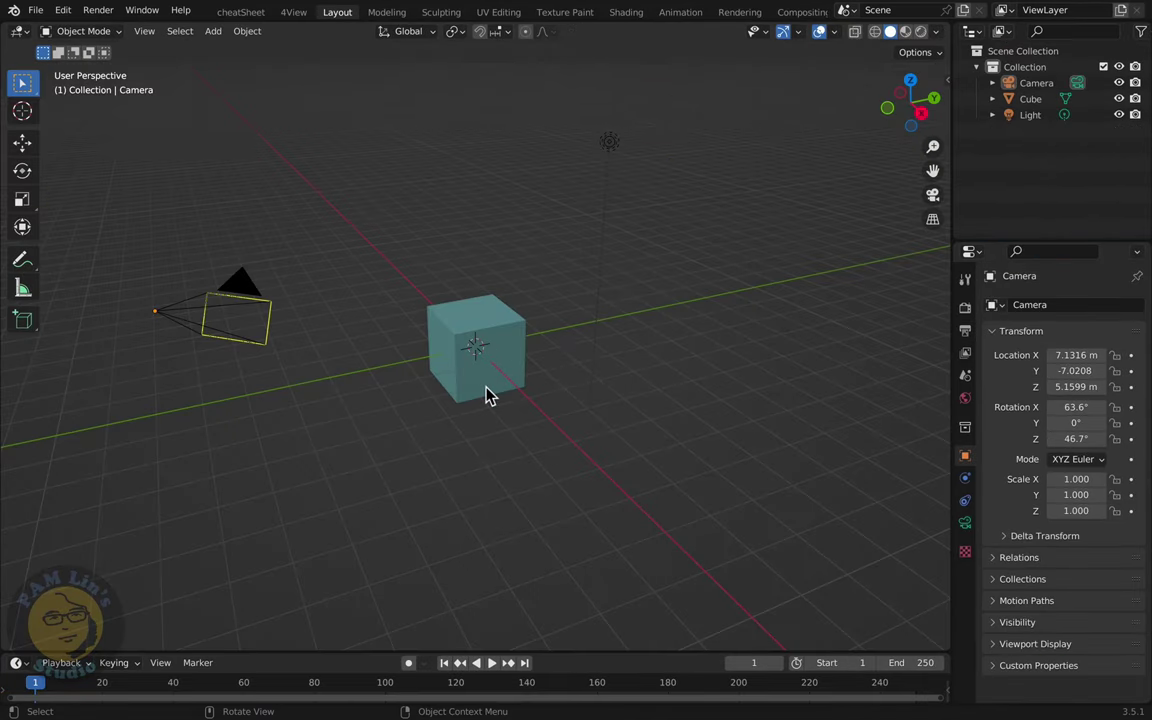
pyautogui.click(510, 358)
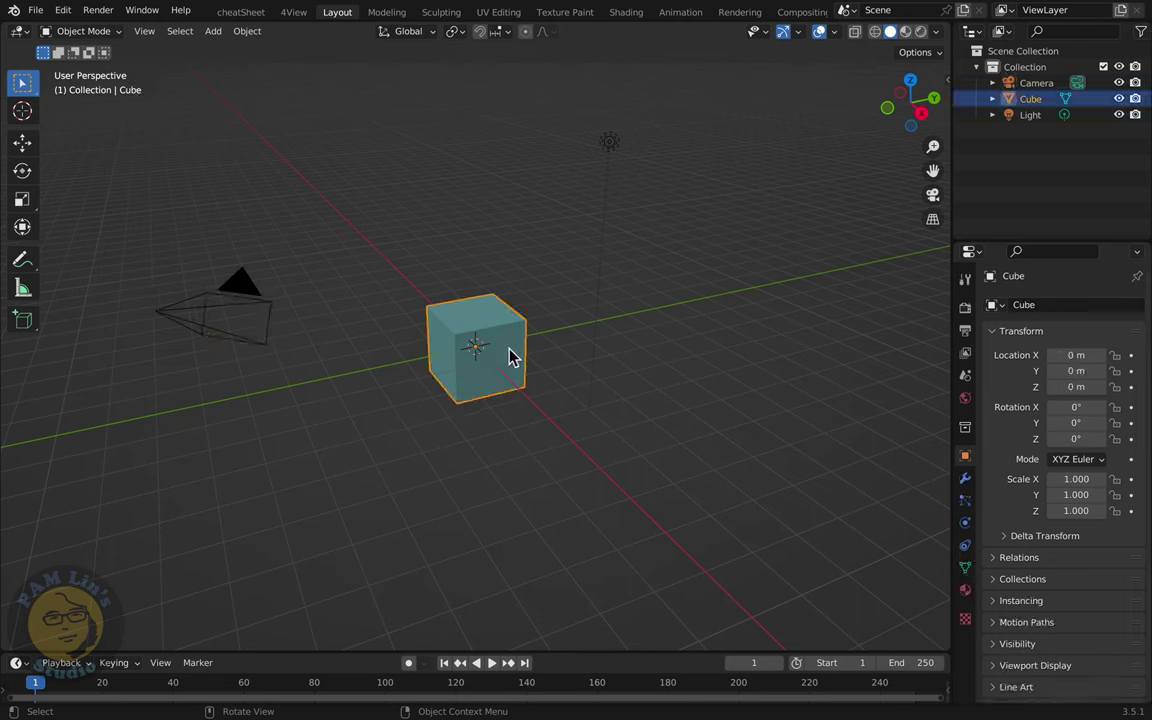
pyautogui.press('x')
pyautogui.click(510, 355)
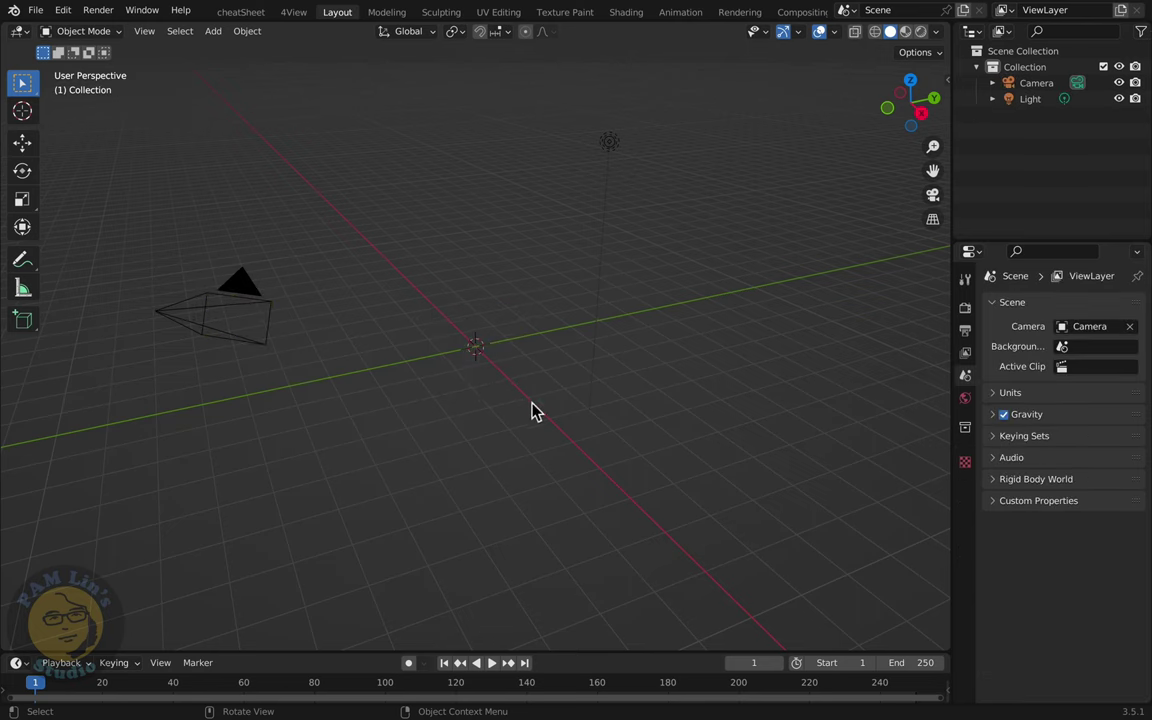
# Add a cube mesh at the world origin
pyautogui.hotkey('shift', 'a')
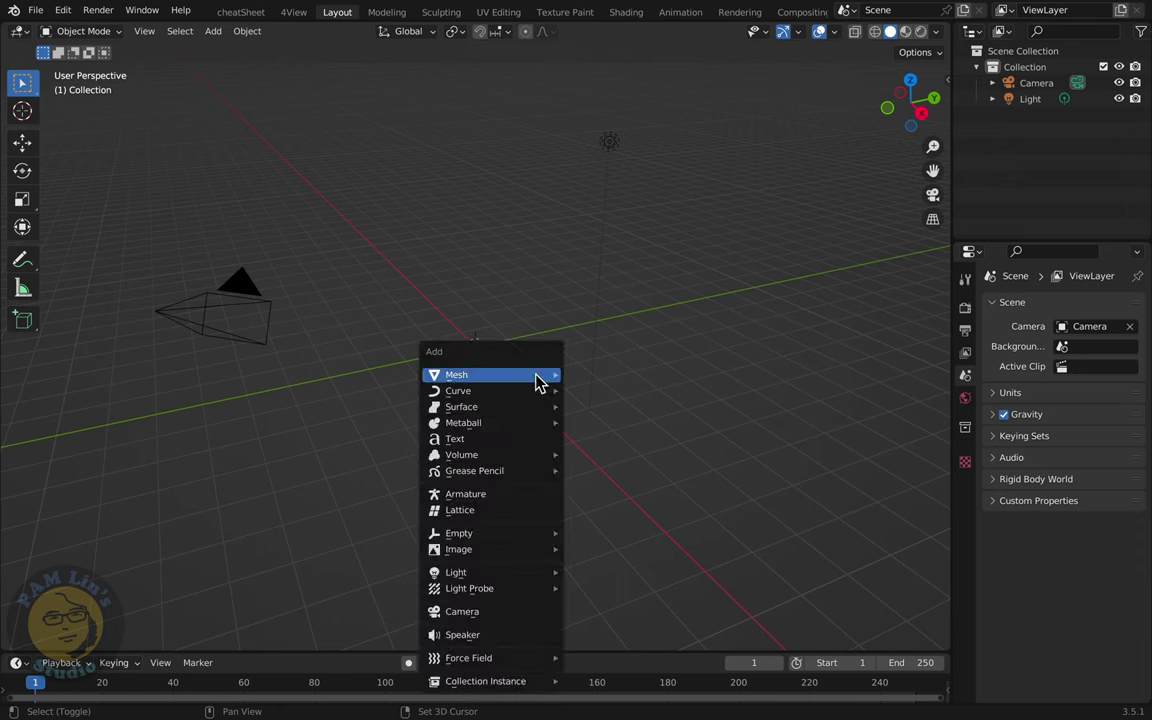
pyautogui.moveTo(537, 380)
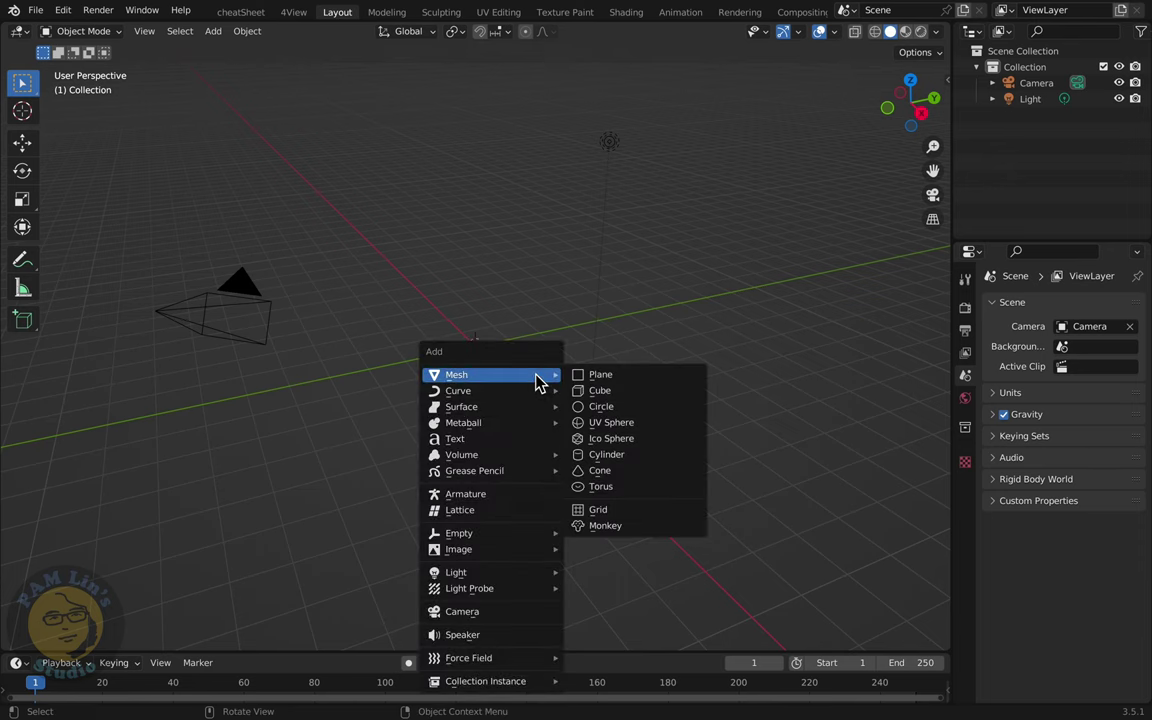
pyautogui.click(616, 397)
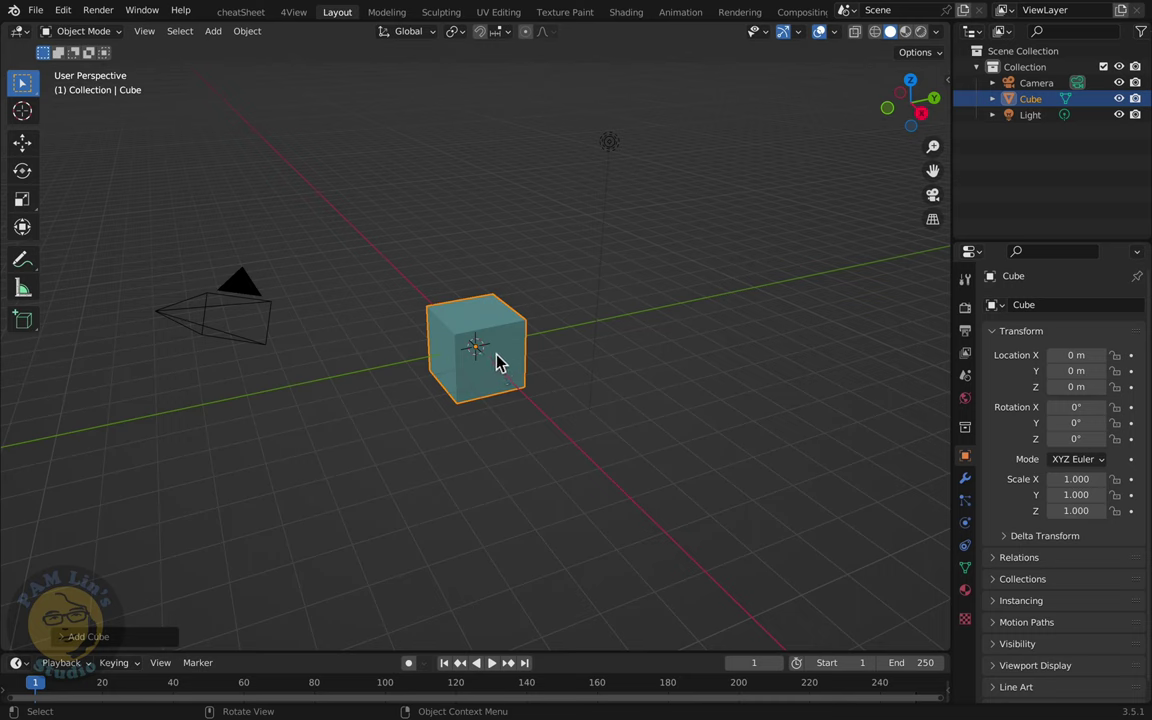
# In Edit Mode with edge selection, add a centred vertical loop cut across the middle of the cube
pyautogui.click(82, 32)
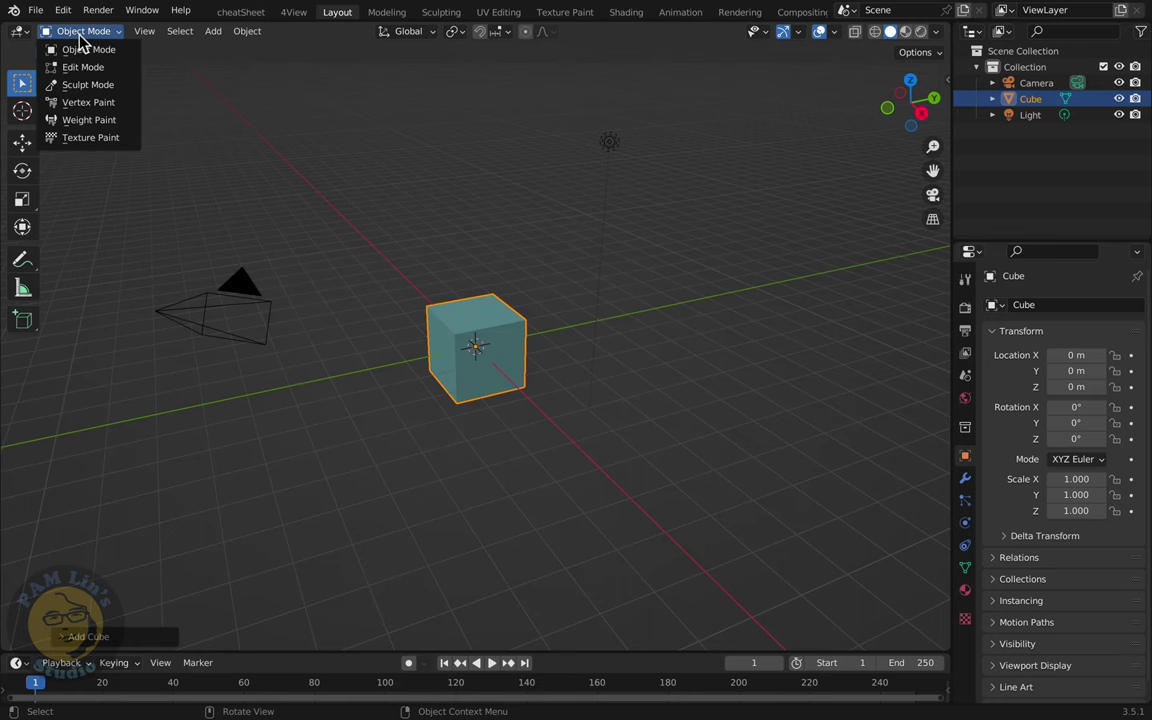
pyautogui.click(84, 68)
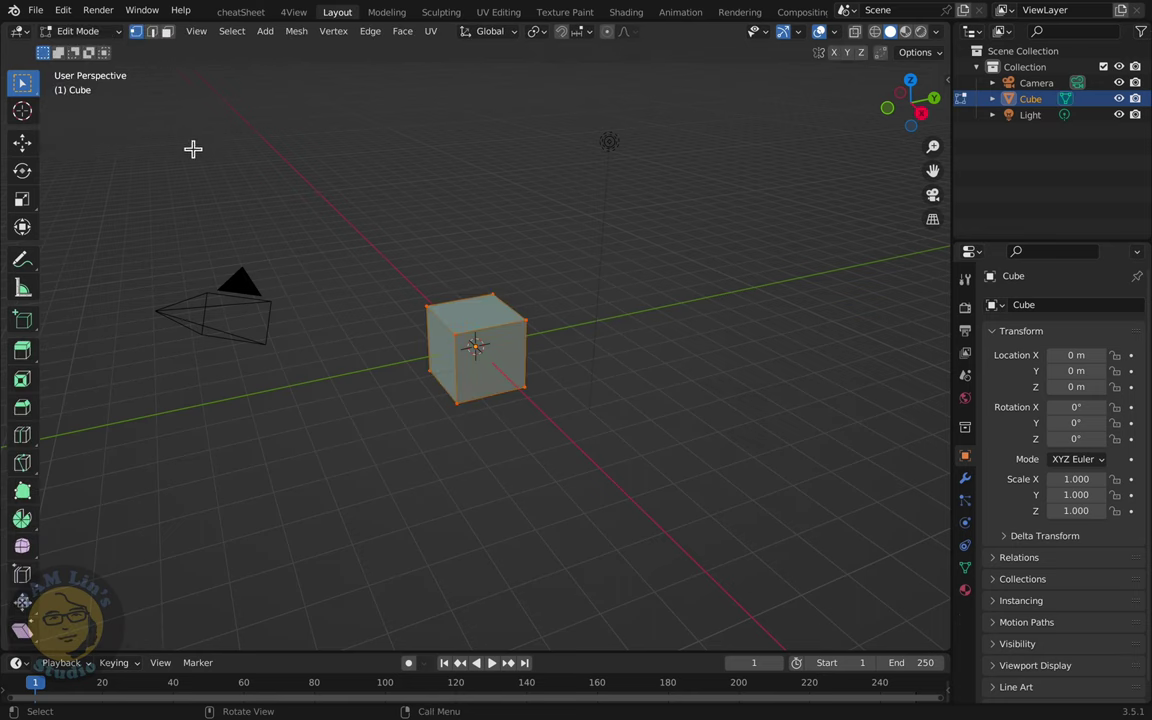
pyautogui.click(153, 33)
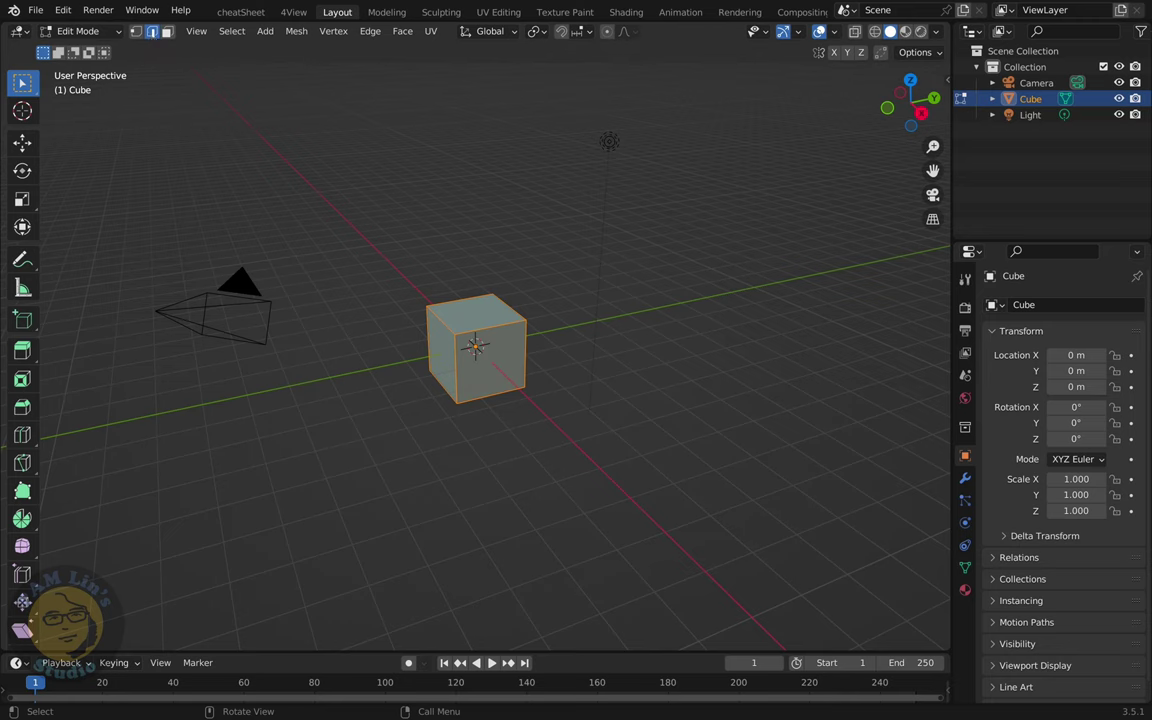
pyautogui.hotkey('ctrl', 'r')
pyautogui.click(492, 333)
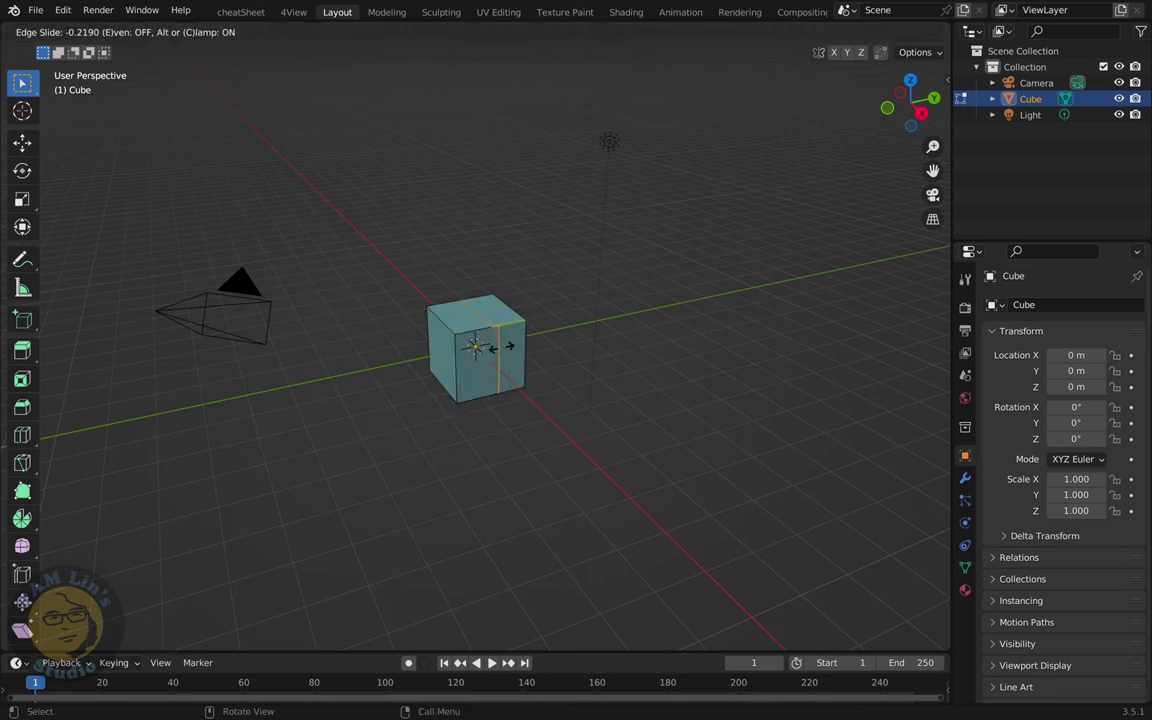
pyautogui.click(485, 308)
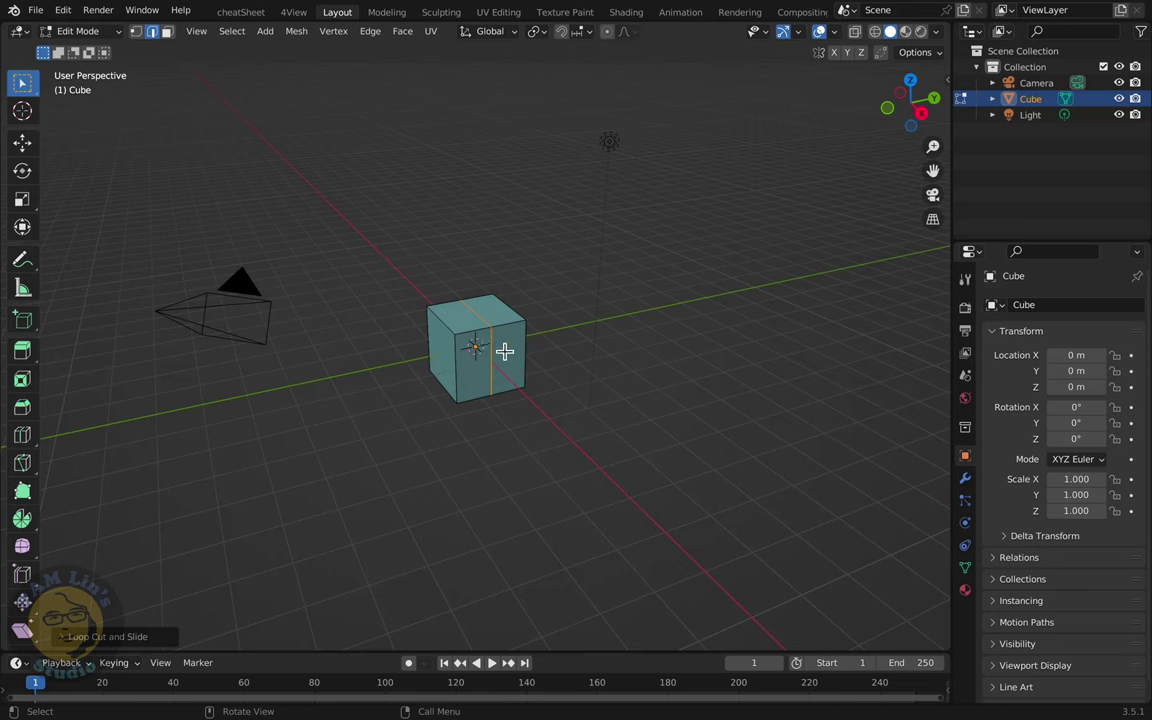
# Raise the cube's top centre edge about 0.8 m along Z to form a gabled roof ridge
pyautogui.hotkey('ctrl', 'r')
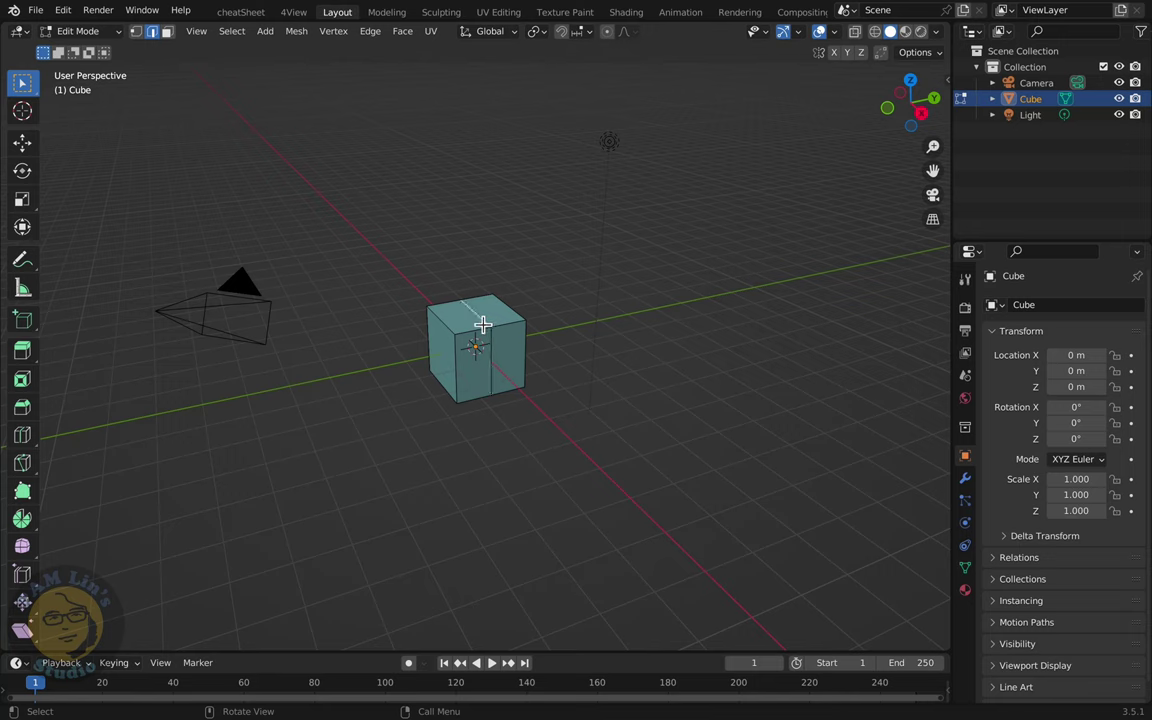
pyautogui.click(483, 324)
pyautogui.press('g')
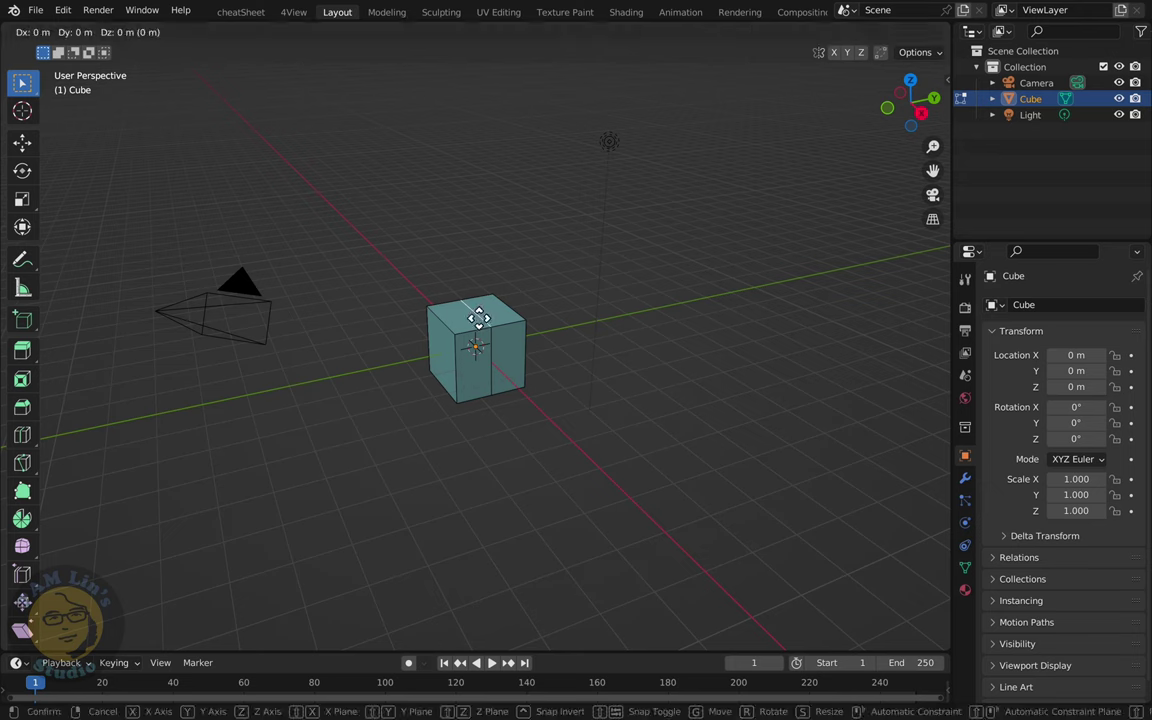
pyautogui.press('z')
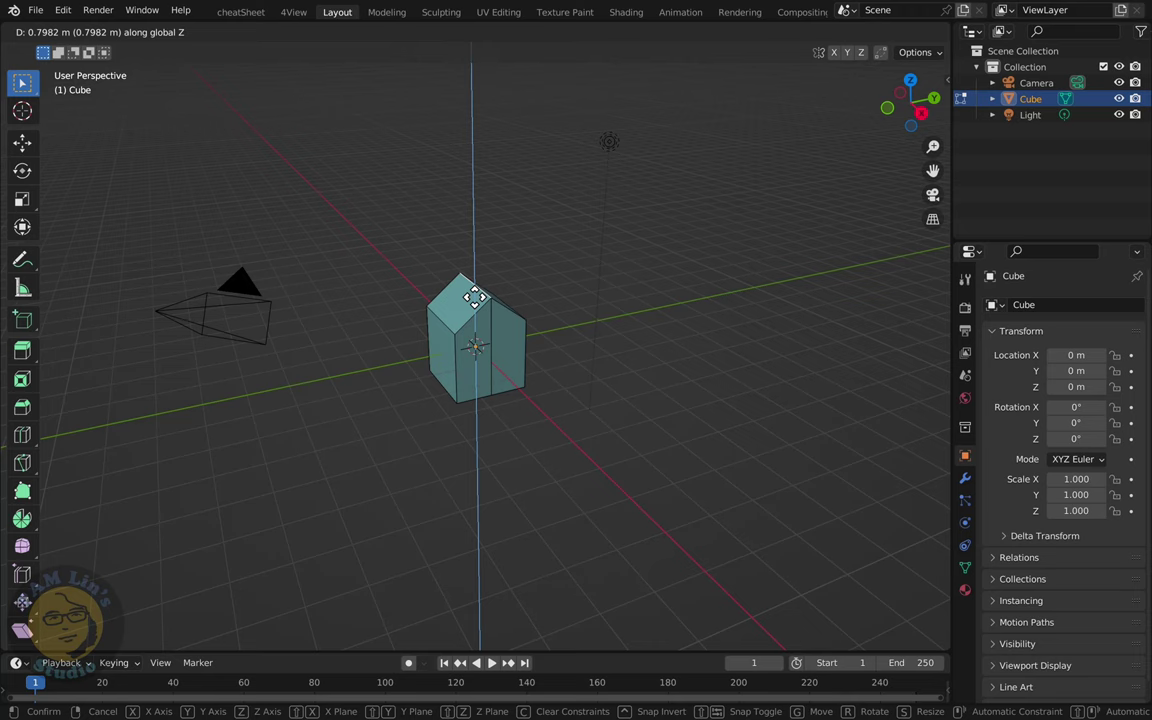
pyautogui.click(474, 296)
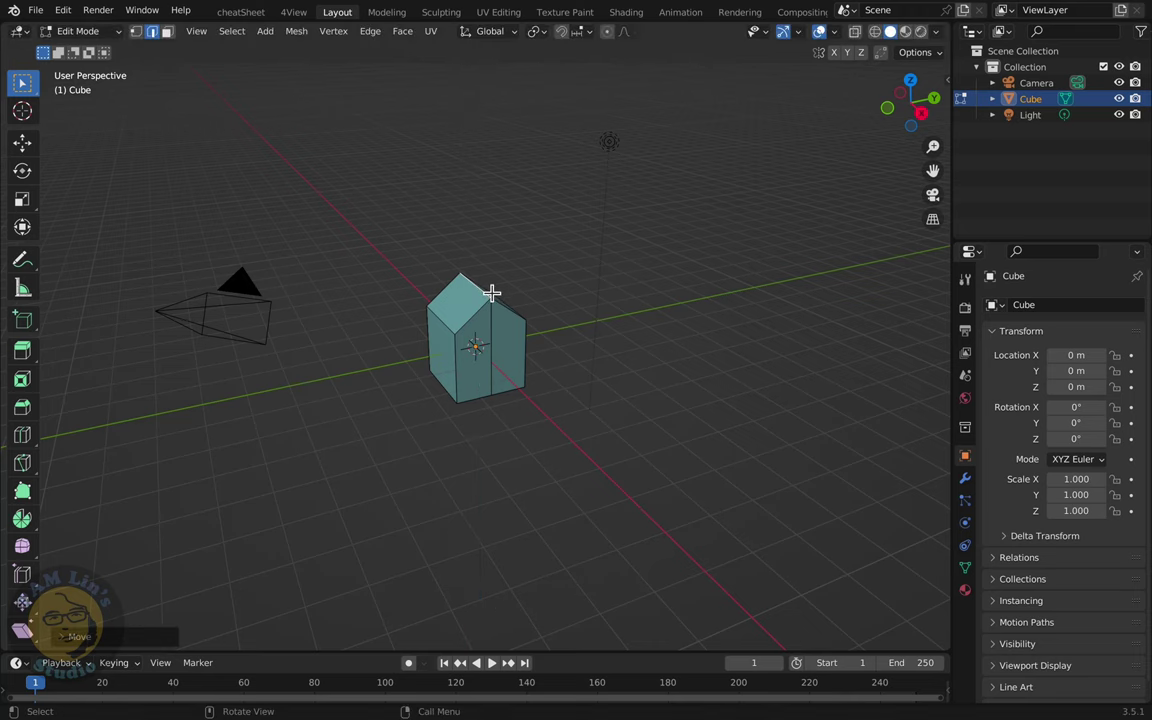
# Select the two bottom faces of the house and scale them to about 0.7 along Y to taper the walls
pyautogui.moveTo(517, 378); pyautogui.dragTo(401, 247, button='middle')
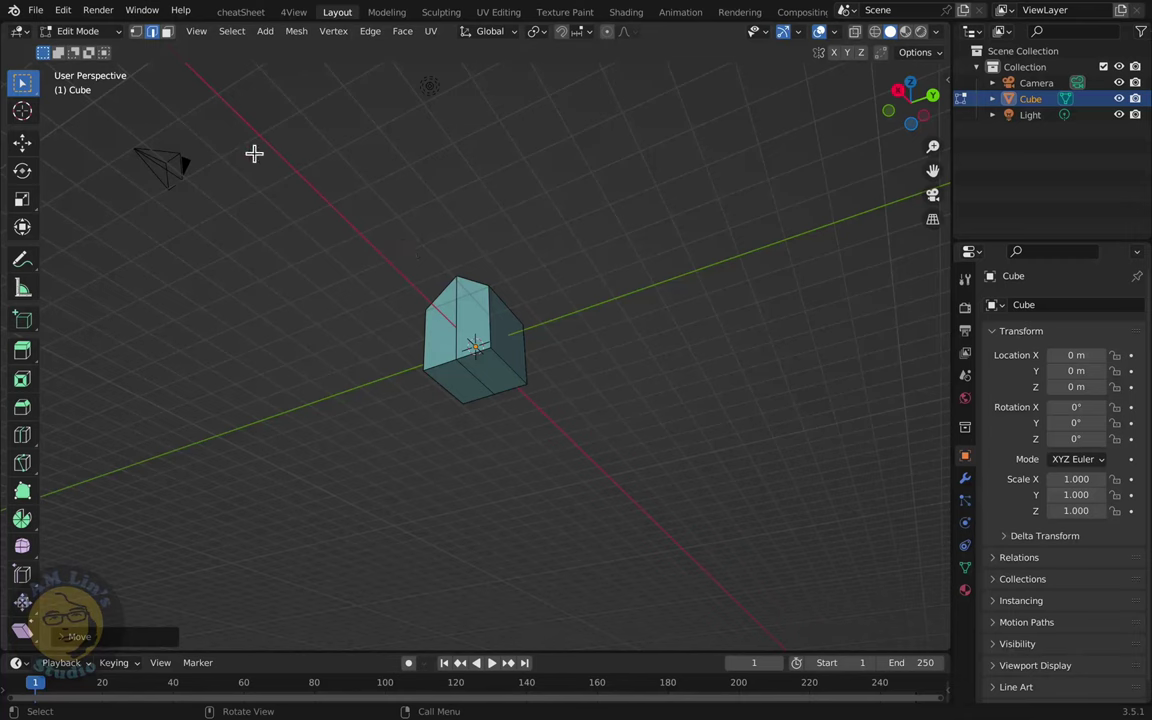
pyautogui.click(169, 36)
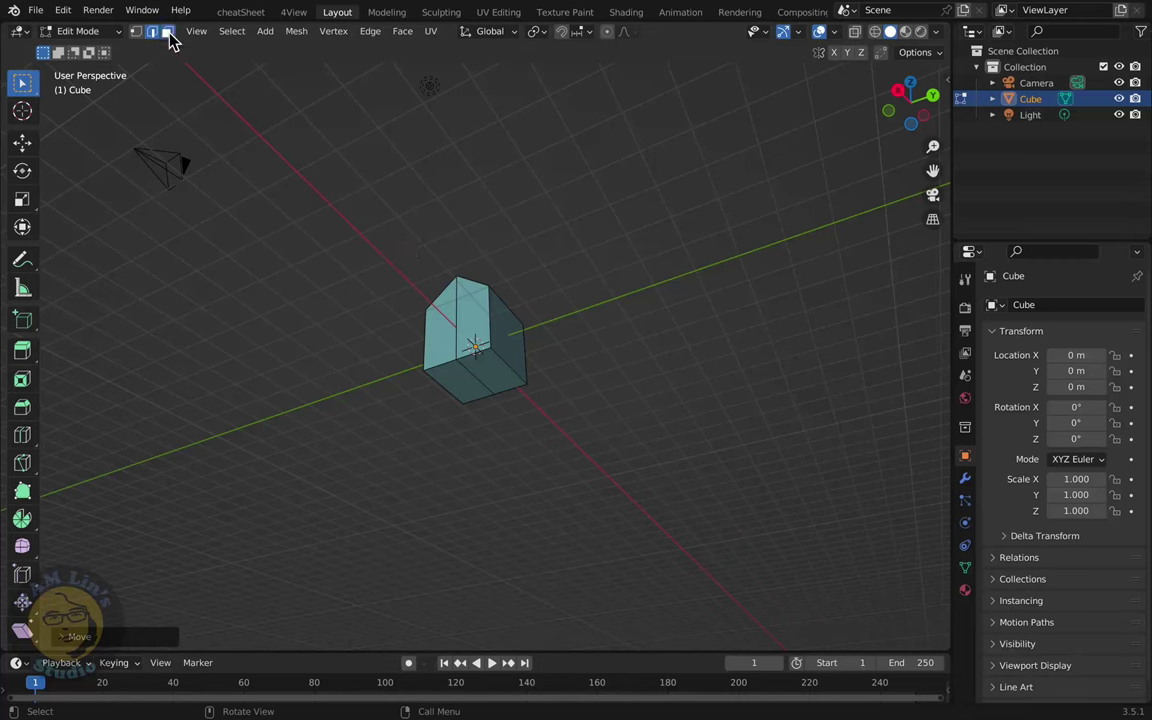
pyautogui.keyDown('shift'); pyautogui.click(478, 392); pyautogui.keyUp('shift')
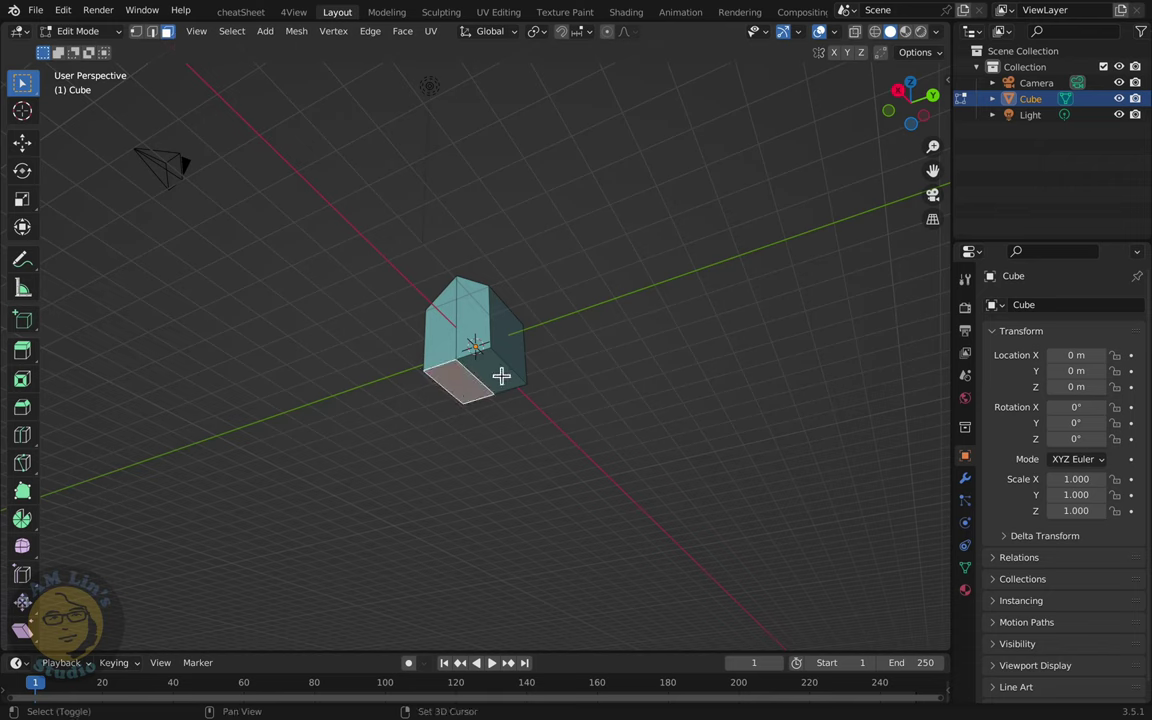
pyautogui.keyDown('shift'); pyautogui.click(495, 377); pyautogui.keyUp('shift')
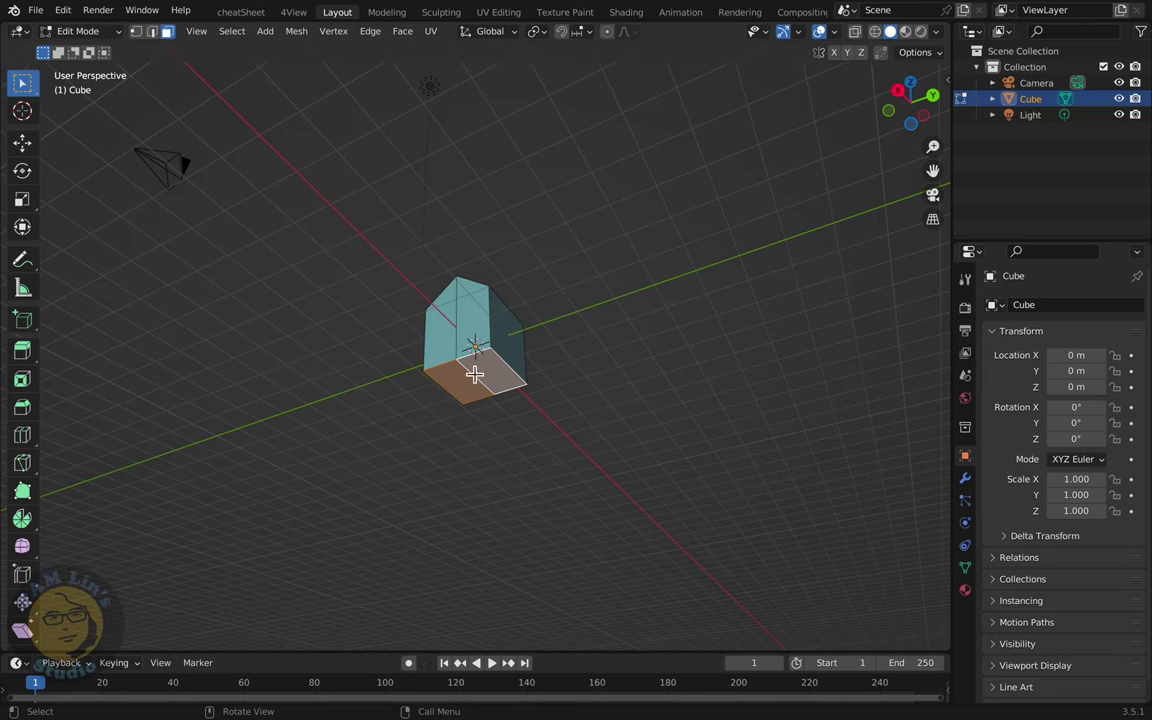
pyautogui.press('s')
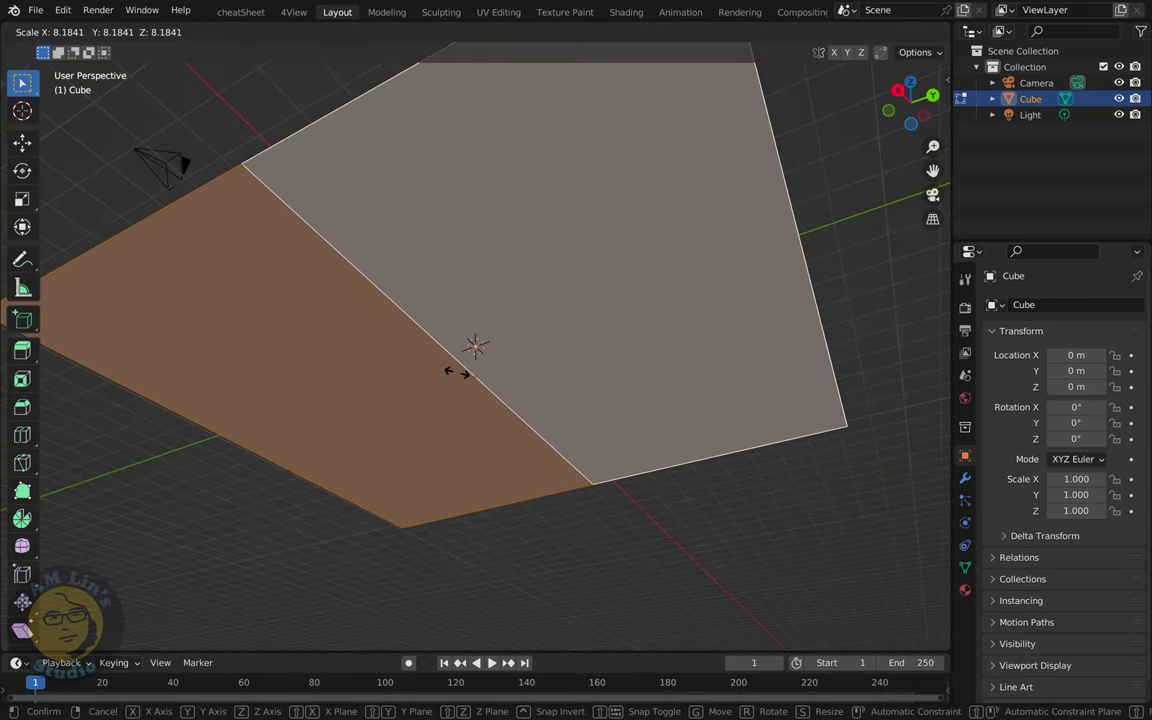
pyautogui.press('y')
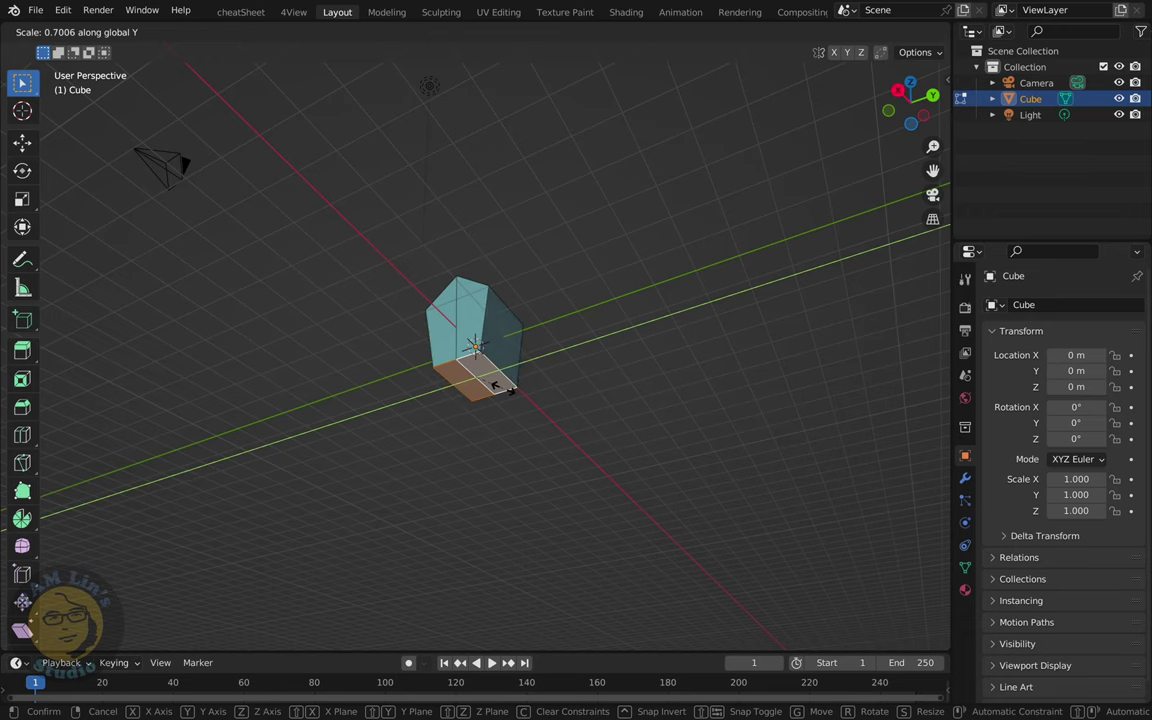
pyautogui.click(495, 385)
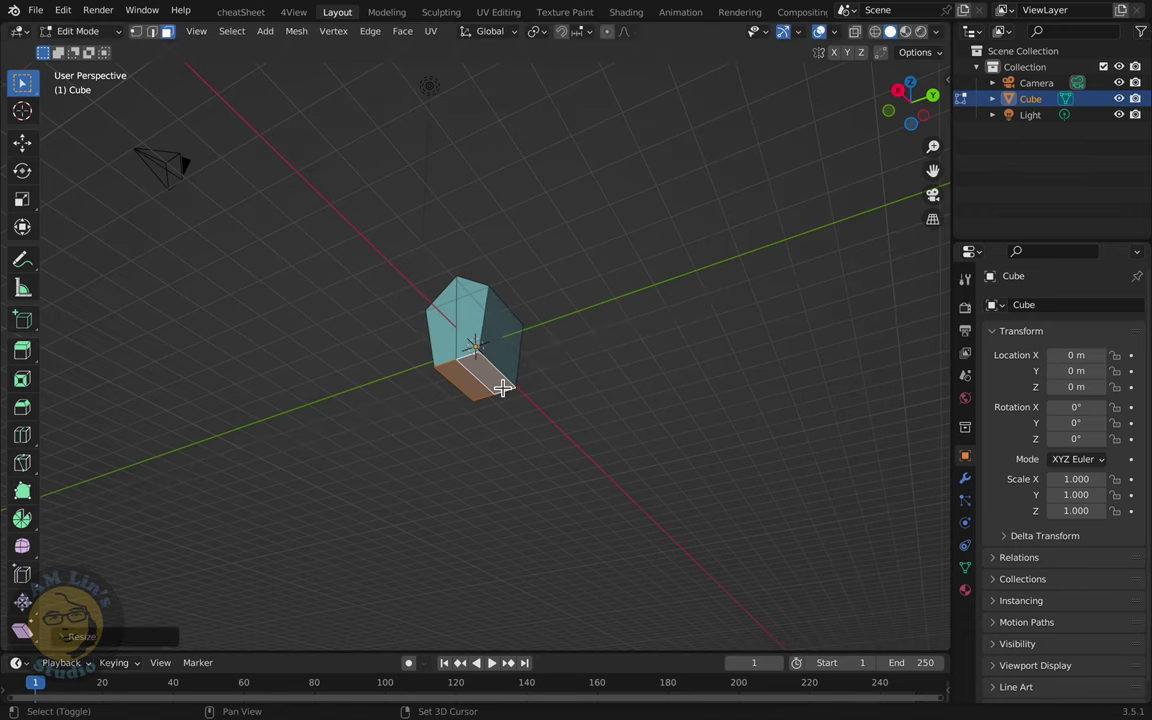
# Duplicate the two sloped roof faces in place, separate the copy into its own object, and return to Object Mode
pyautogui.moveTo(530, 334); pyautogui.dragTo(496, 432, button='middle')
pyautogui.scroll(5, 498, 431)
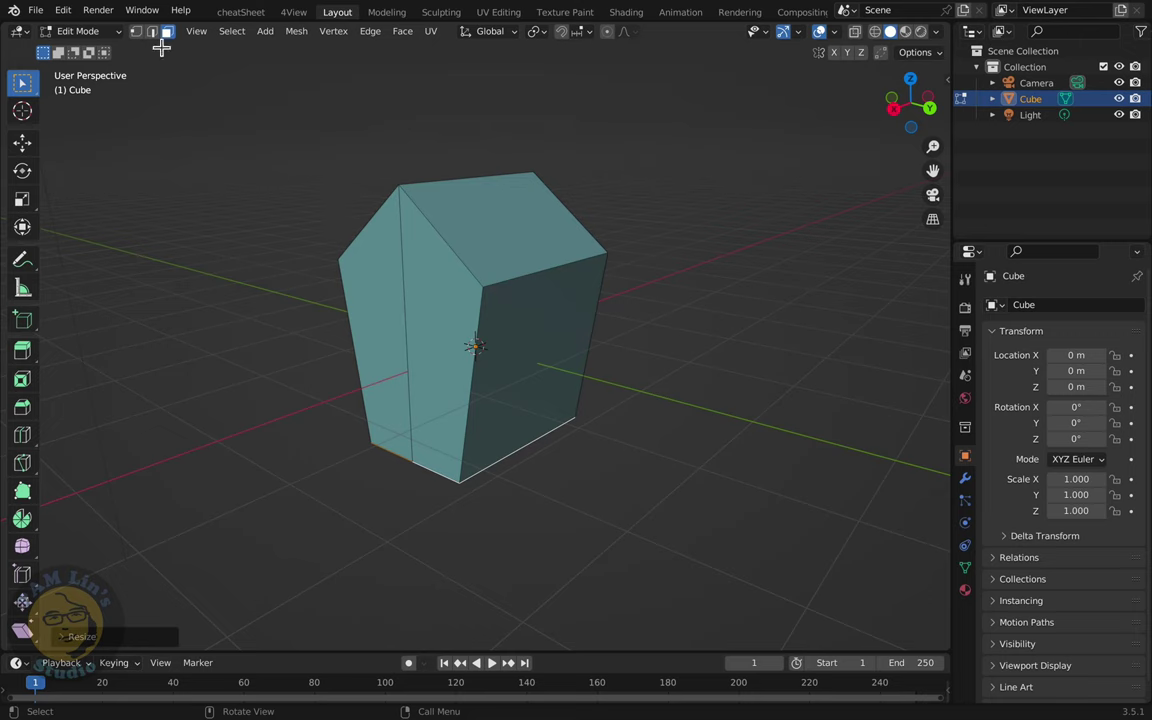
pyautogui.click(488, 221)
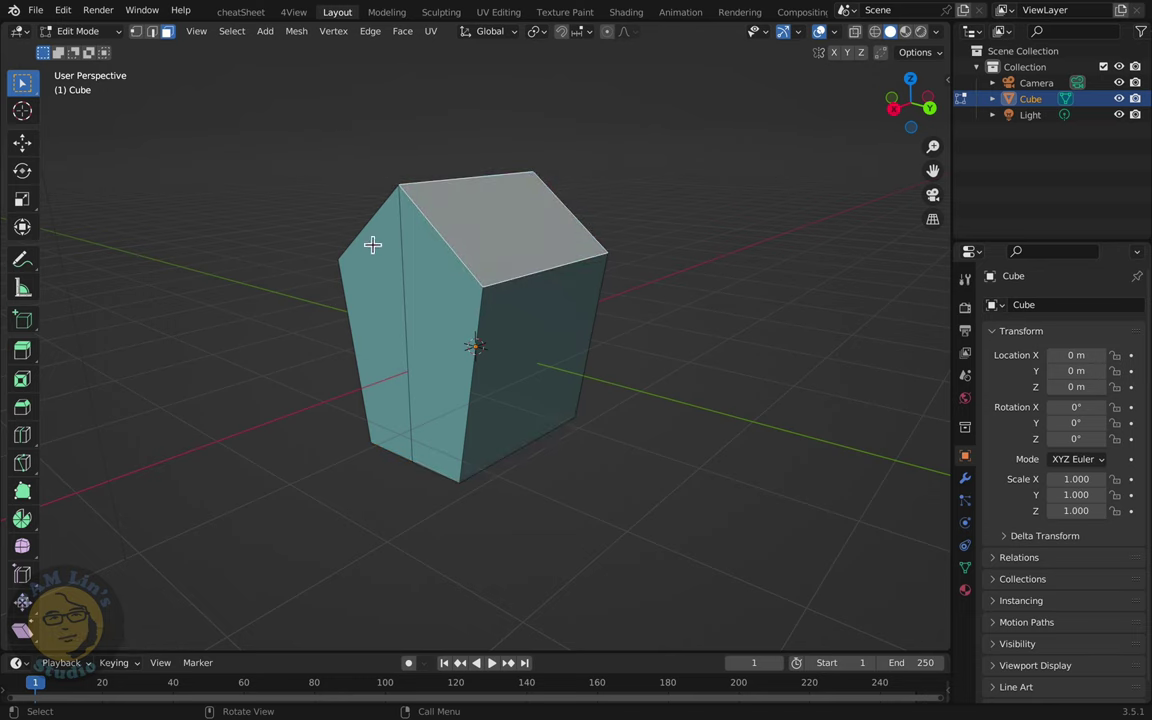
pyautogui.moveTo(394, 312); pyautogui.dragTo(455, 352, button='middle')
pyautogui.moveTo(430, 234); pyautogui.dragTo(468, 267, button='middle')
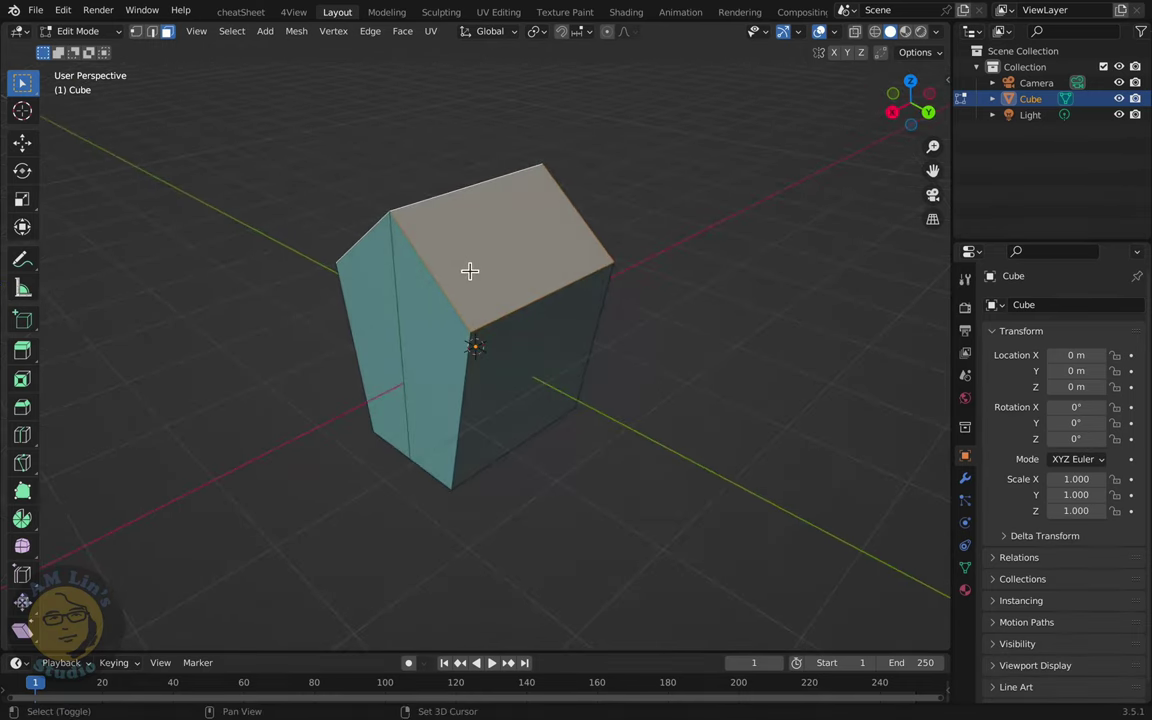
pyautogui.press('g')
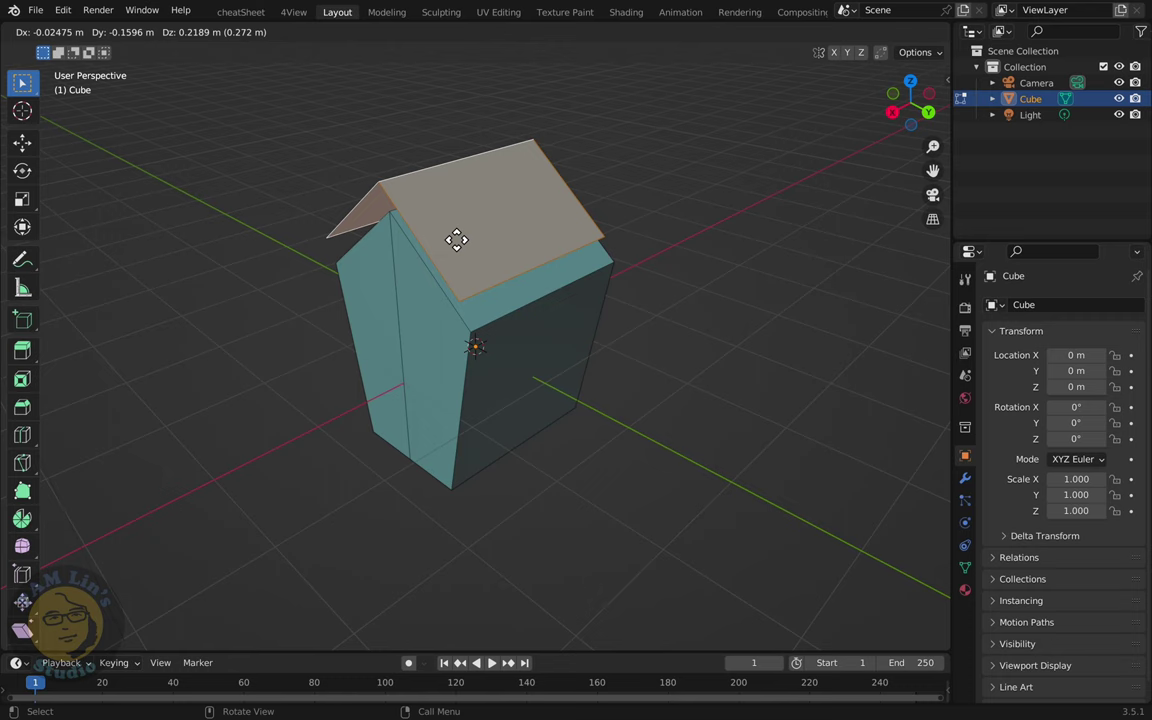
pyautogui.press('Escape')
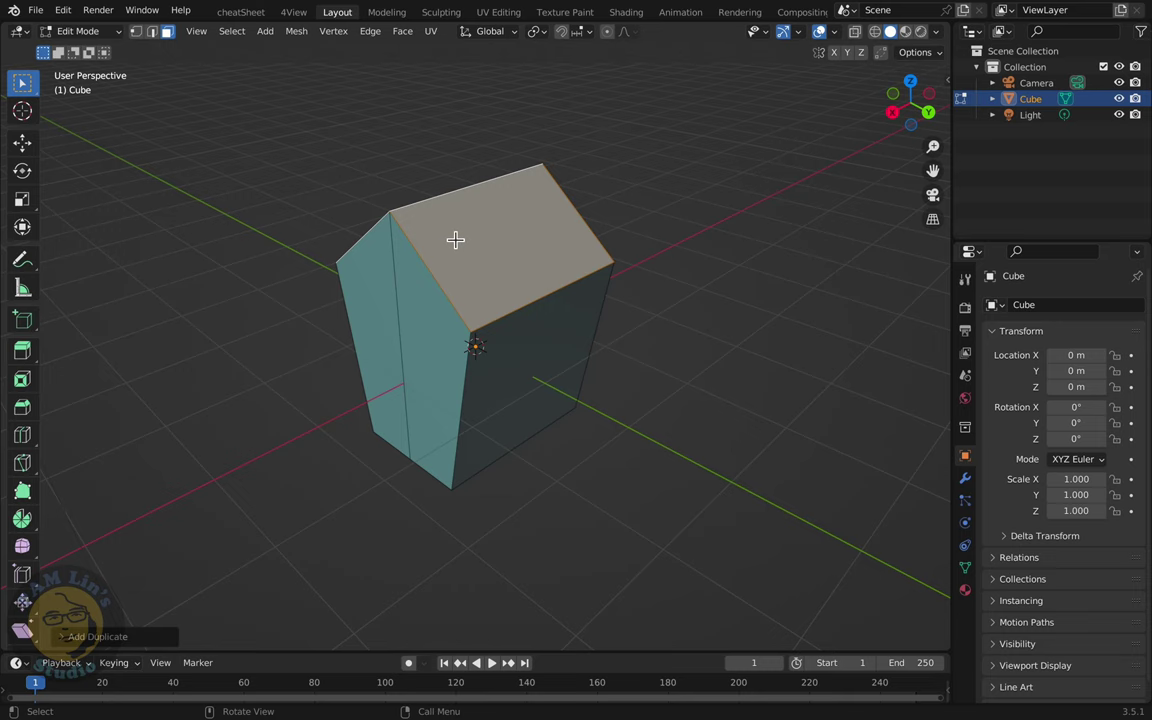
pyautogui.press('p')
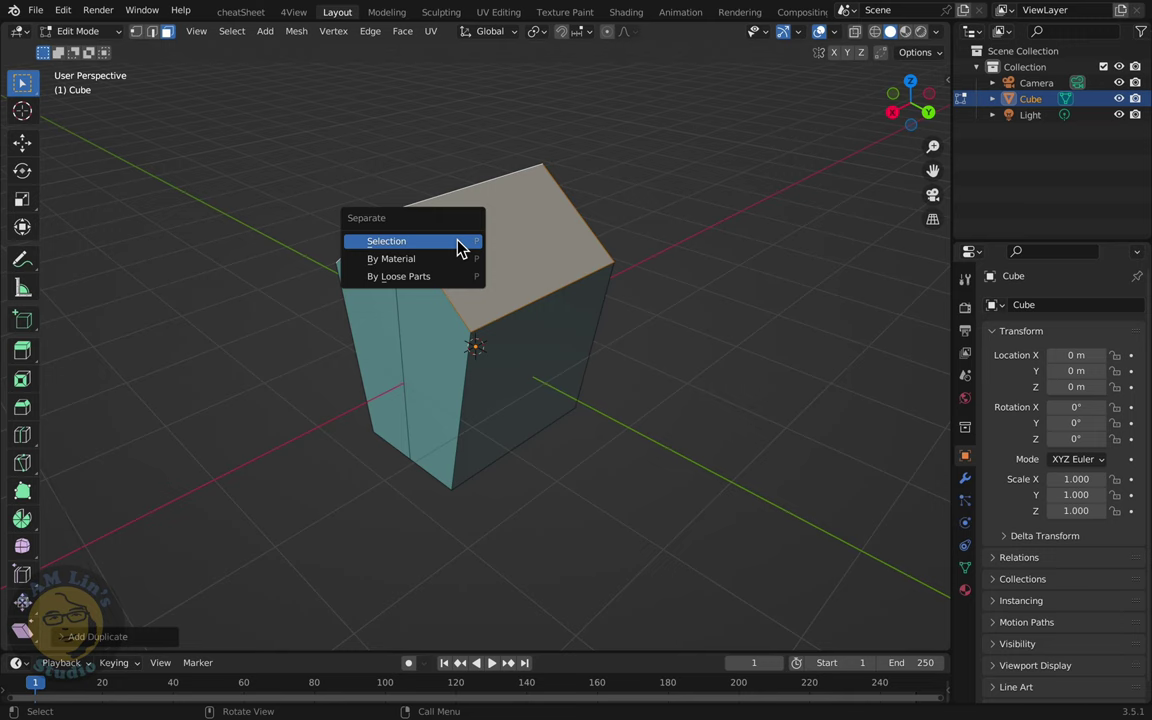
pyautogui.click(406, 243)
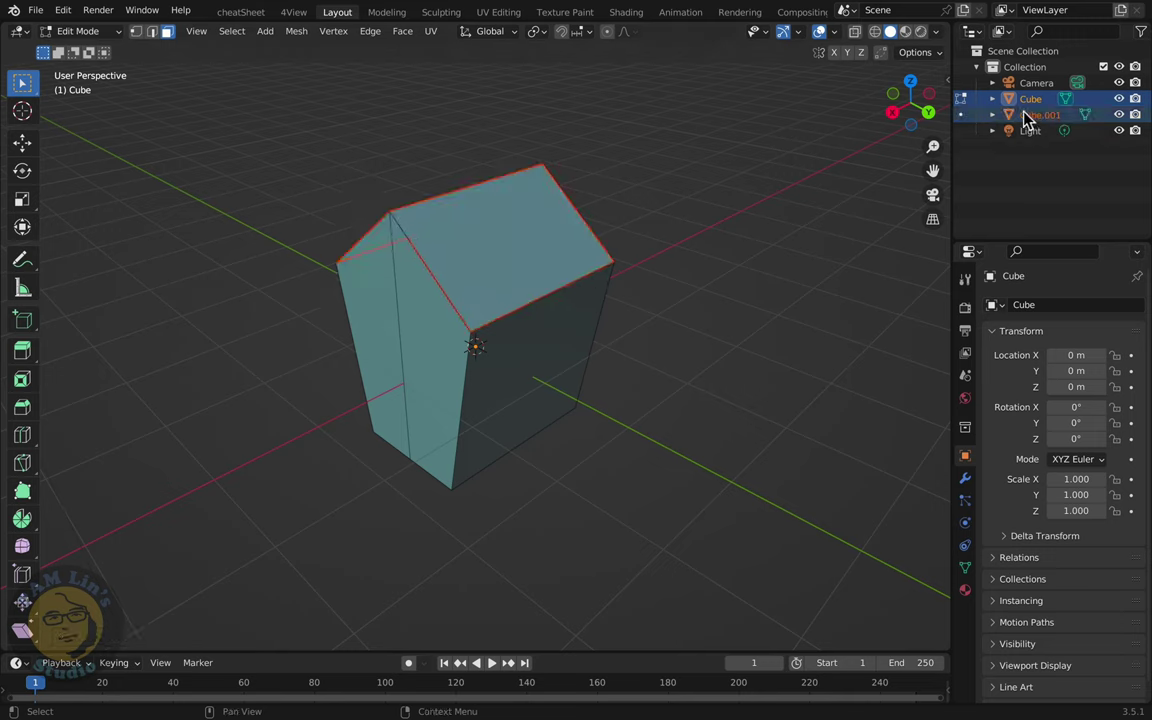
pyautogui.click(82, 31)
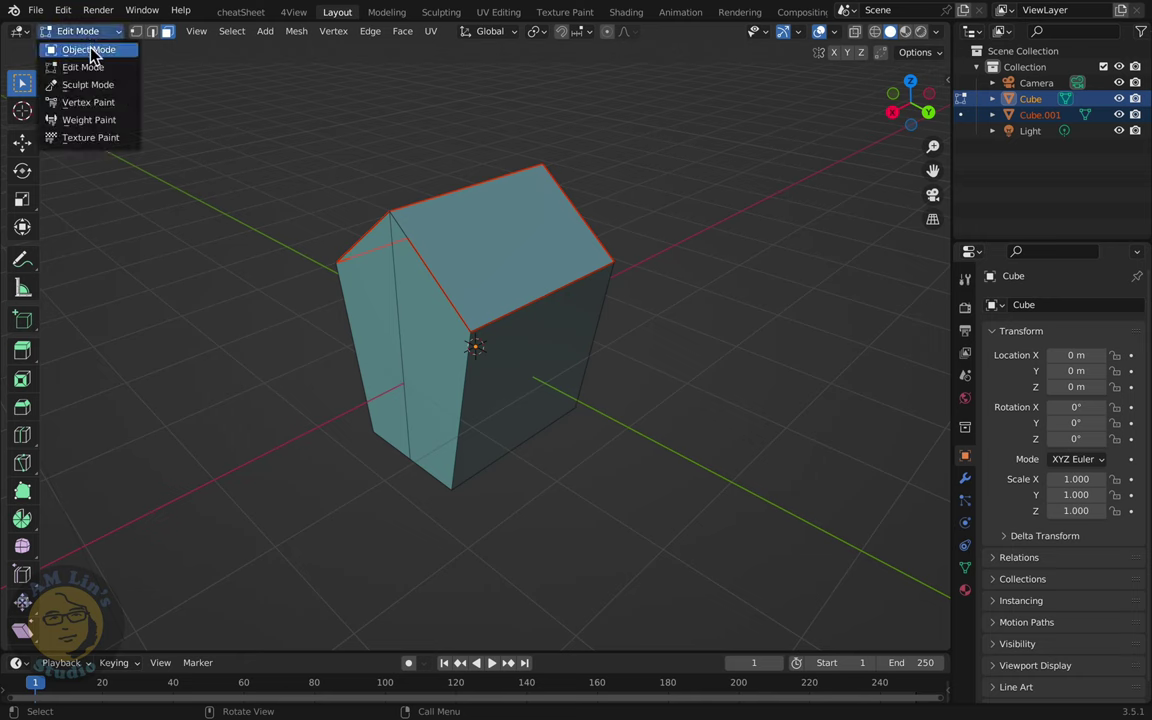
pyautogui.click(88, 49)
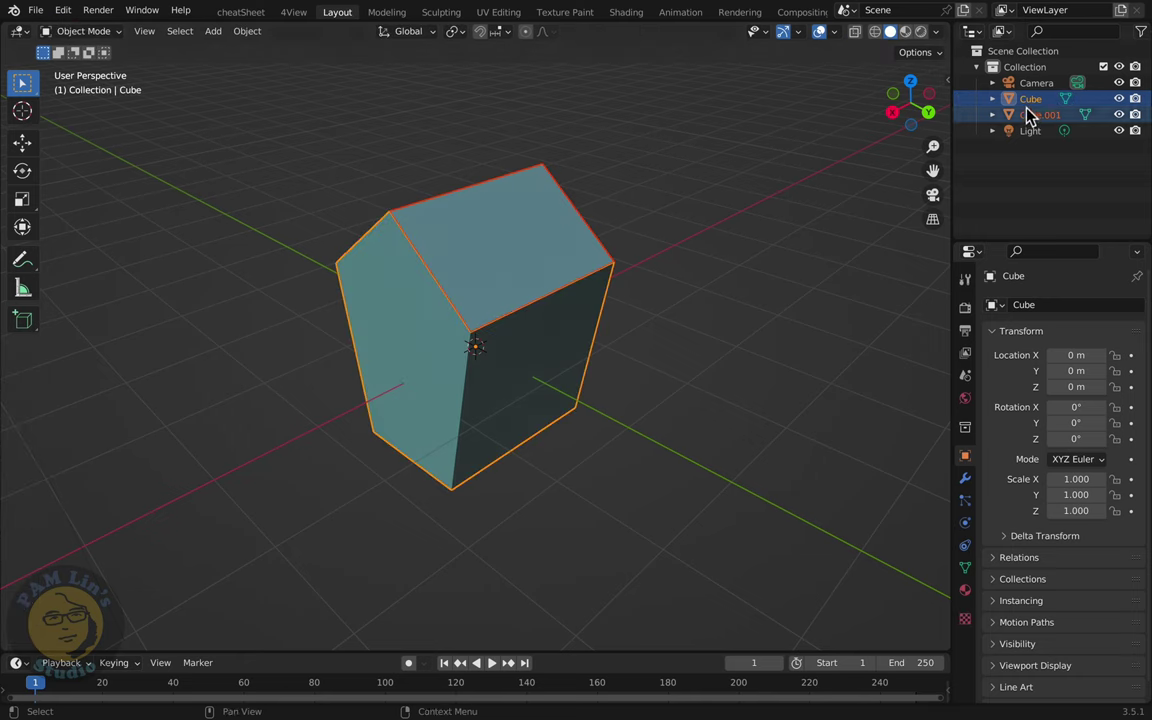
pyautogui.click(551, 360)
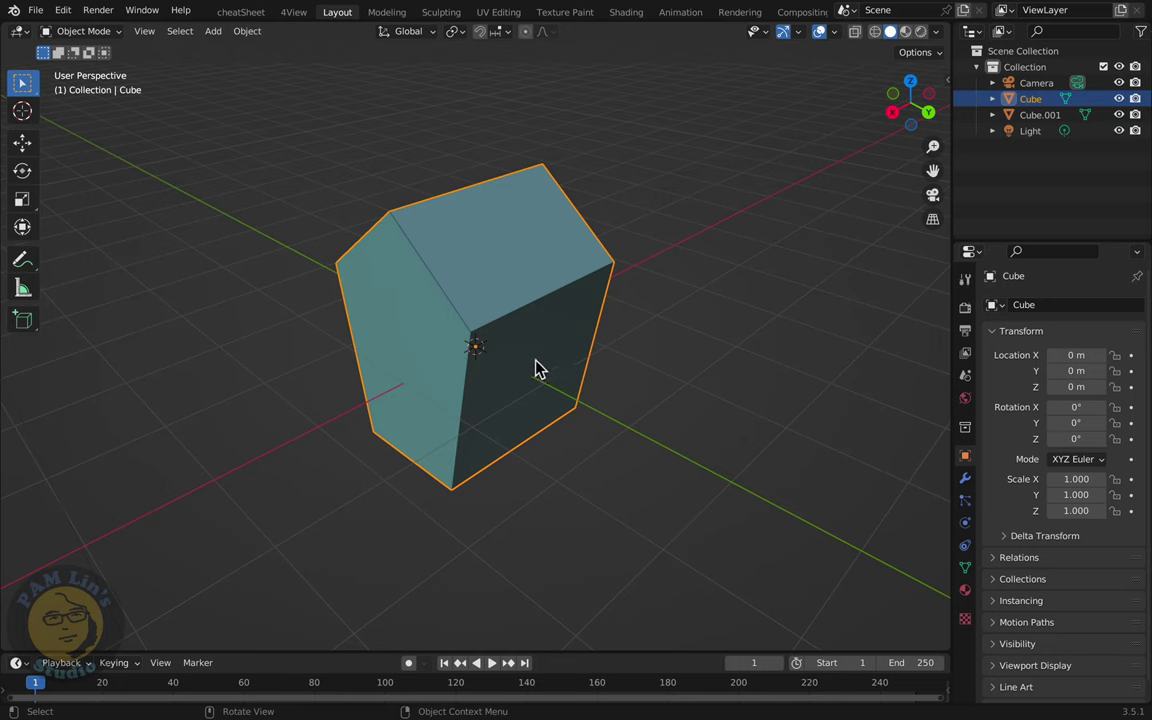
pyautogui.press('g')
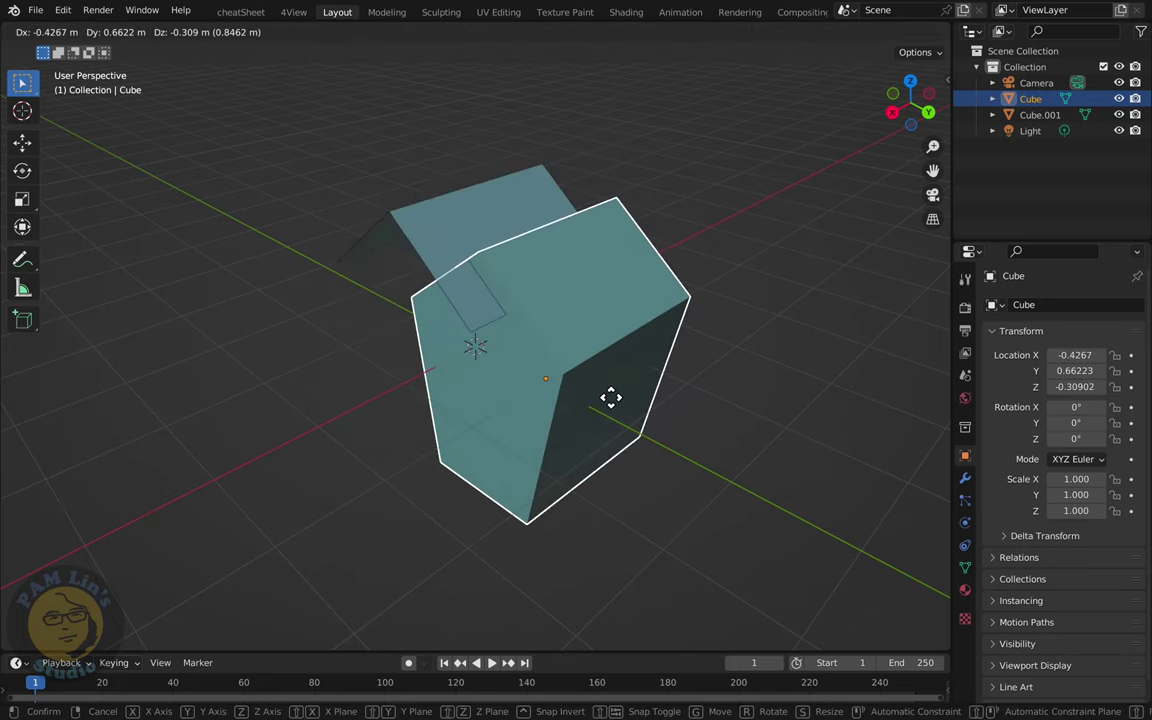
pyautogui.press('Escape')
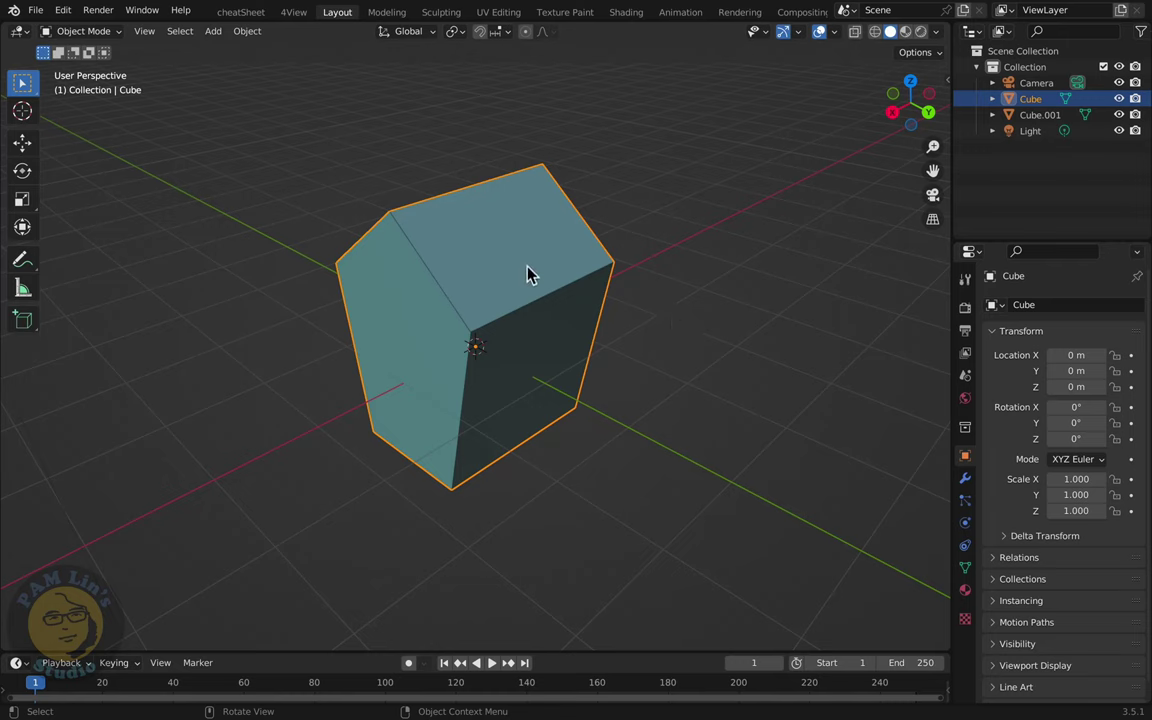
pyautogui.click(690, 173)
pyautogui.click(561, 228)
pyautogui.click(1045, 115)
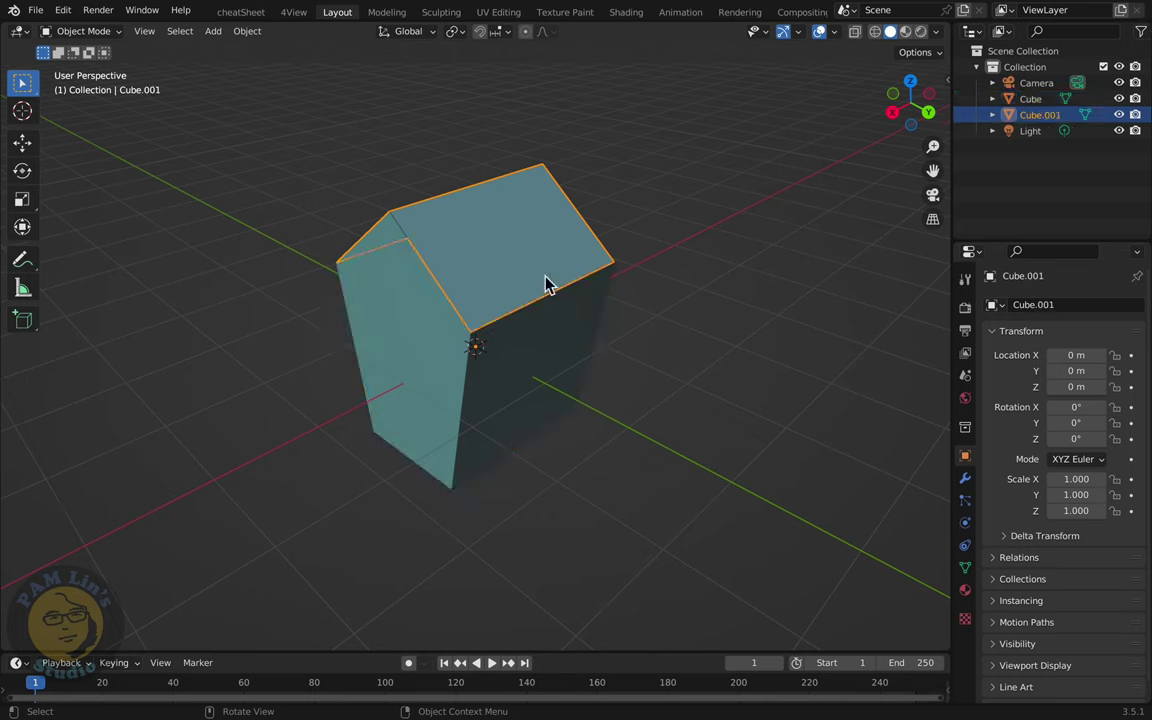
pyautogui.press('g')
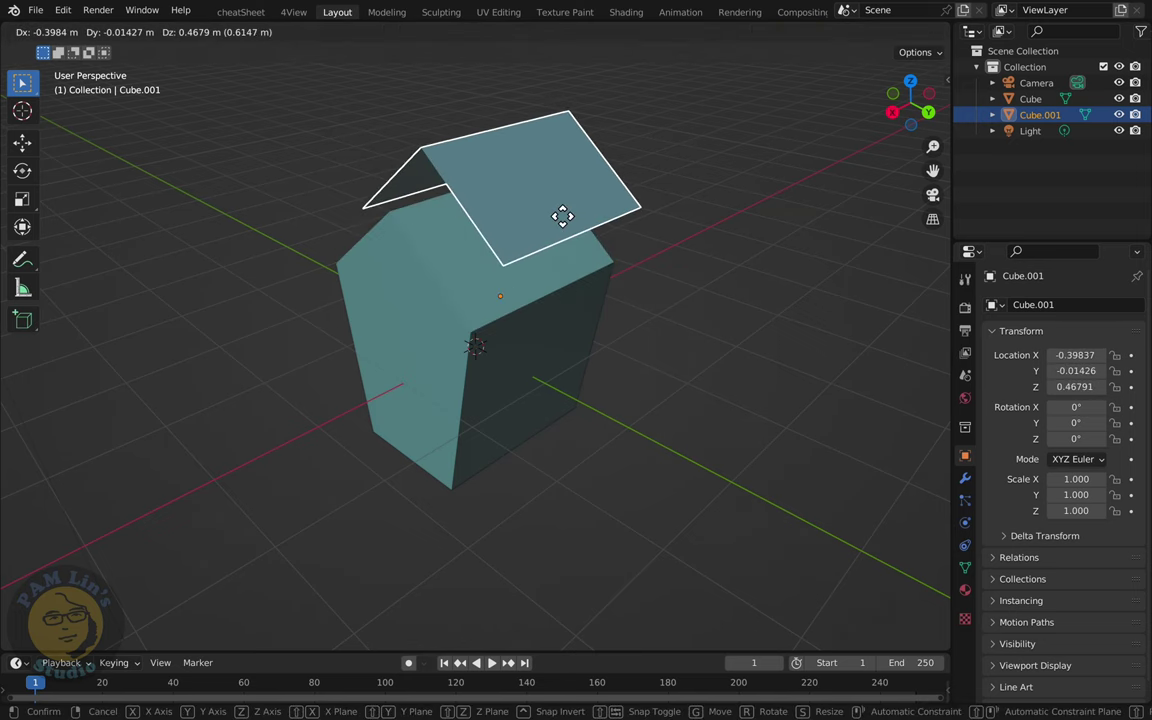
pyautogui.press('Escape')
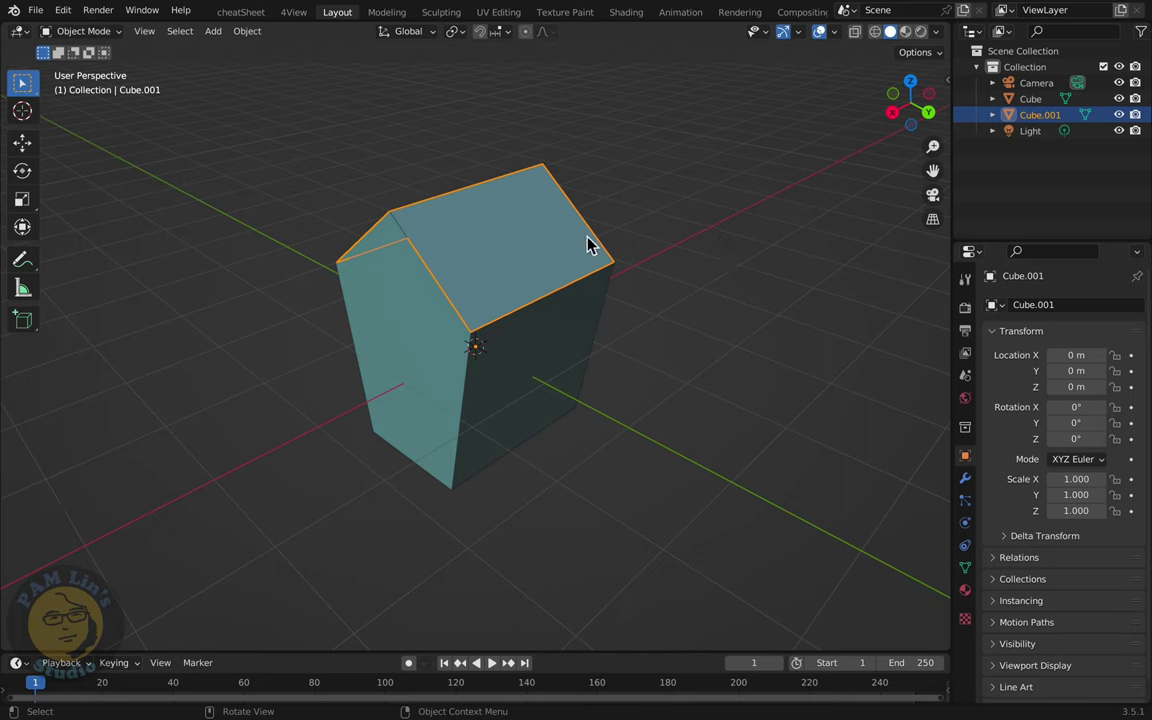
# Rename the separated roof object as roof
pyautogui.doubleClick(1038, 115)
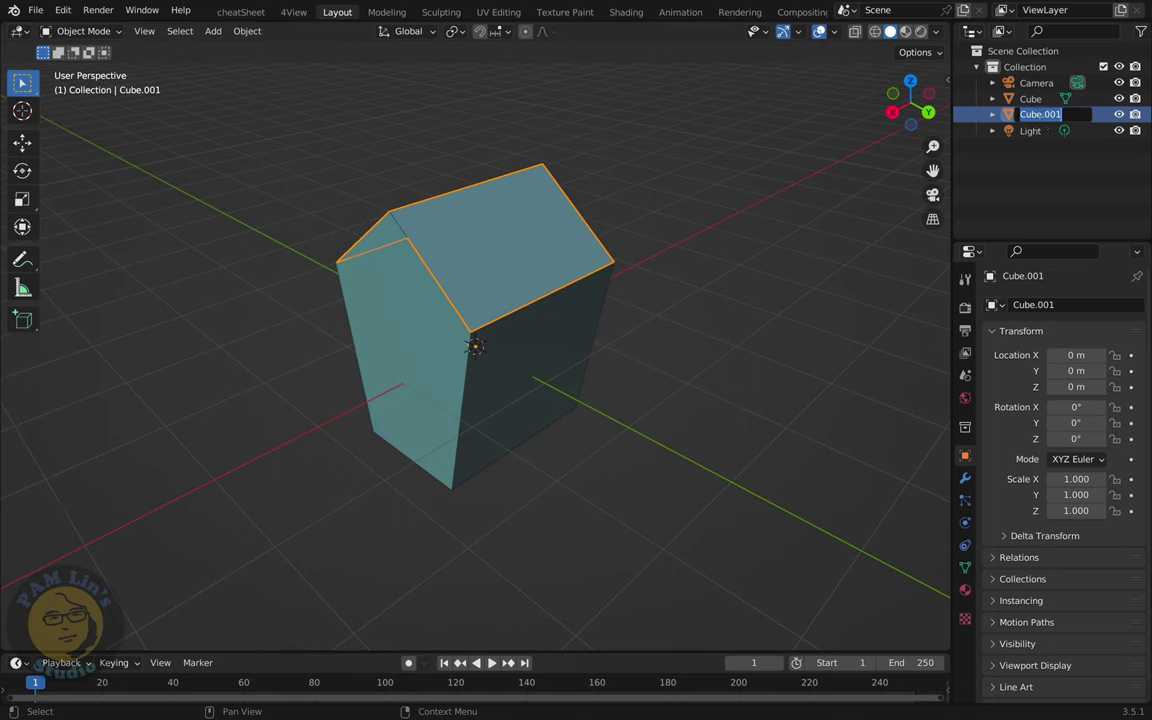
pyautogui.write('Hoof')
pyautogui.press('Return')
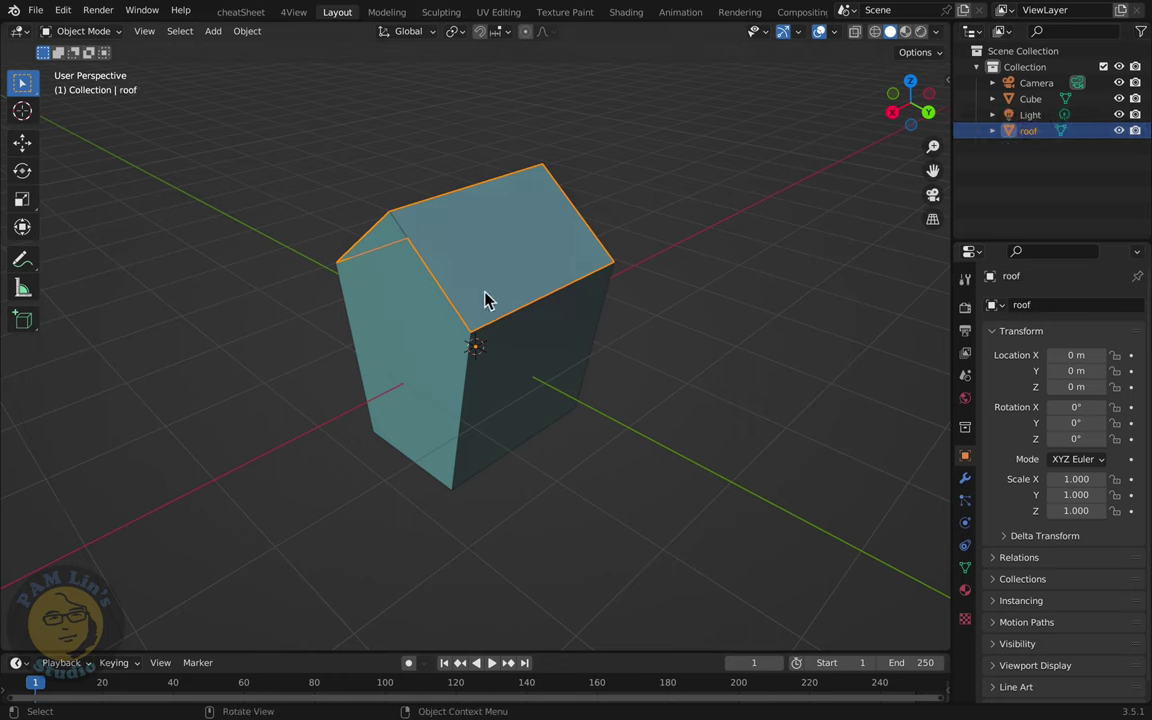
# Rename the cube that forms the building's body as house and leave it selected
pyautogui.click(453, 375)
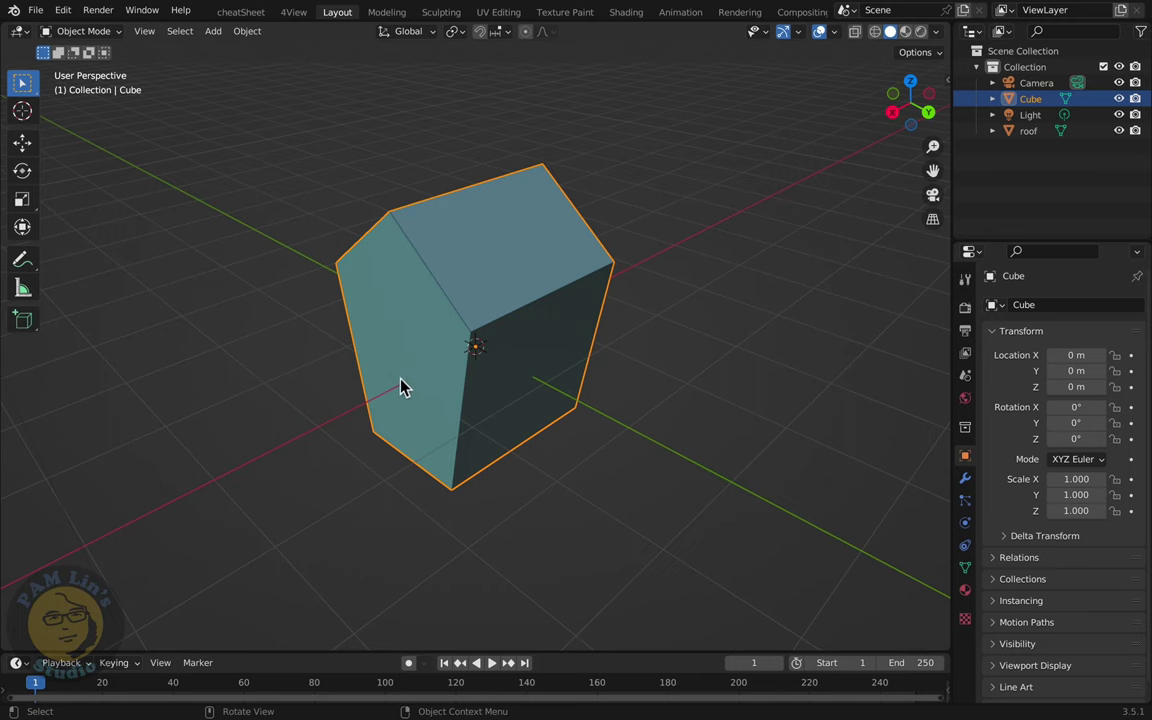
pyautogui.press('F2')
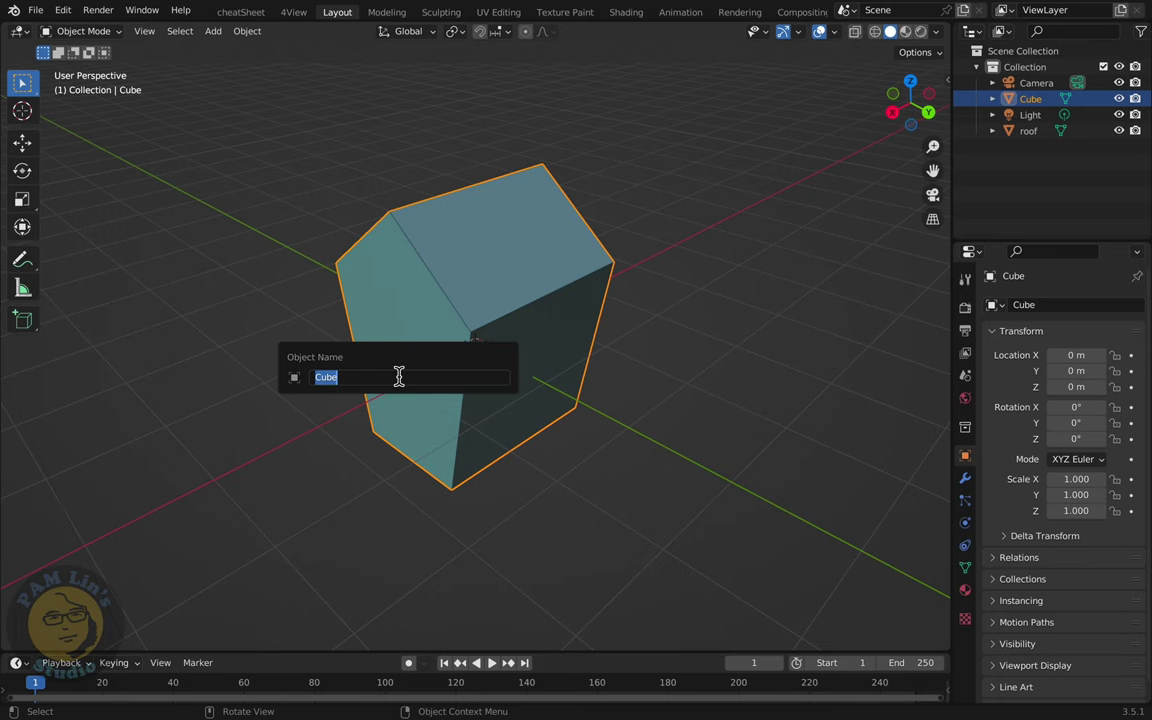
pyautogui.write('house')
pyautogui.press('Return')
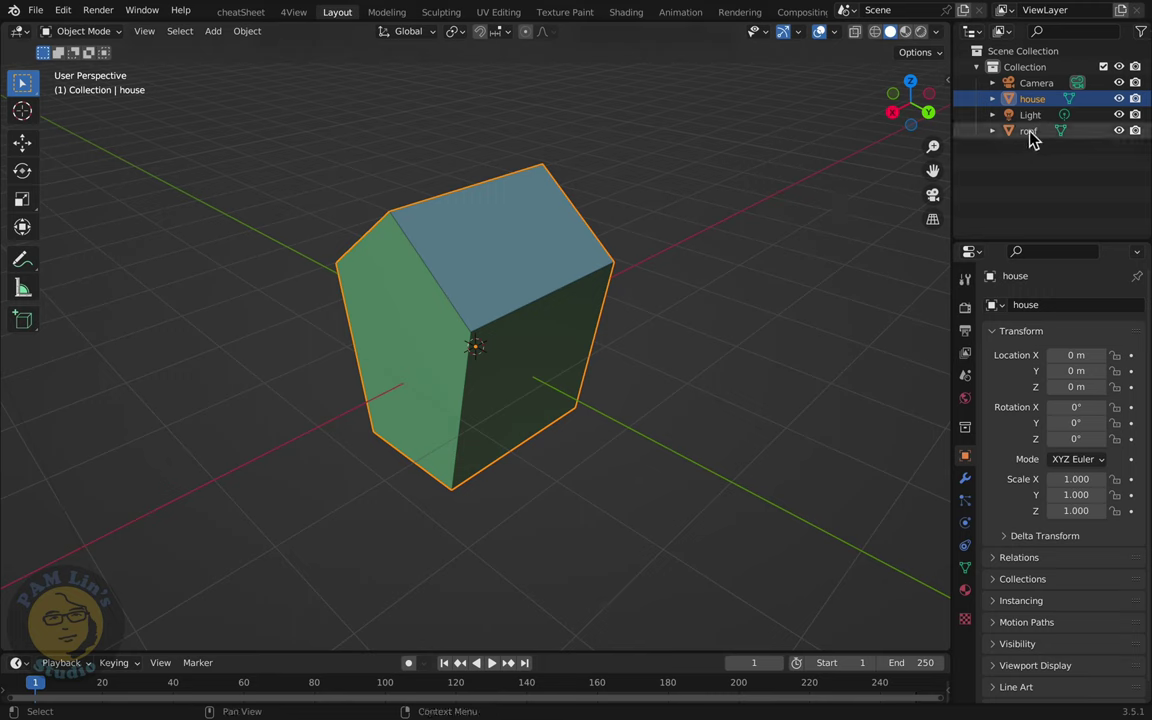
pyautogui.click(648, 303)
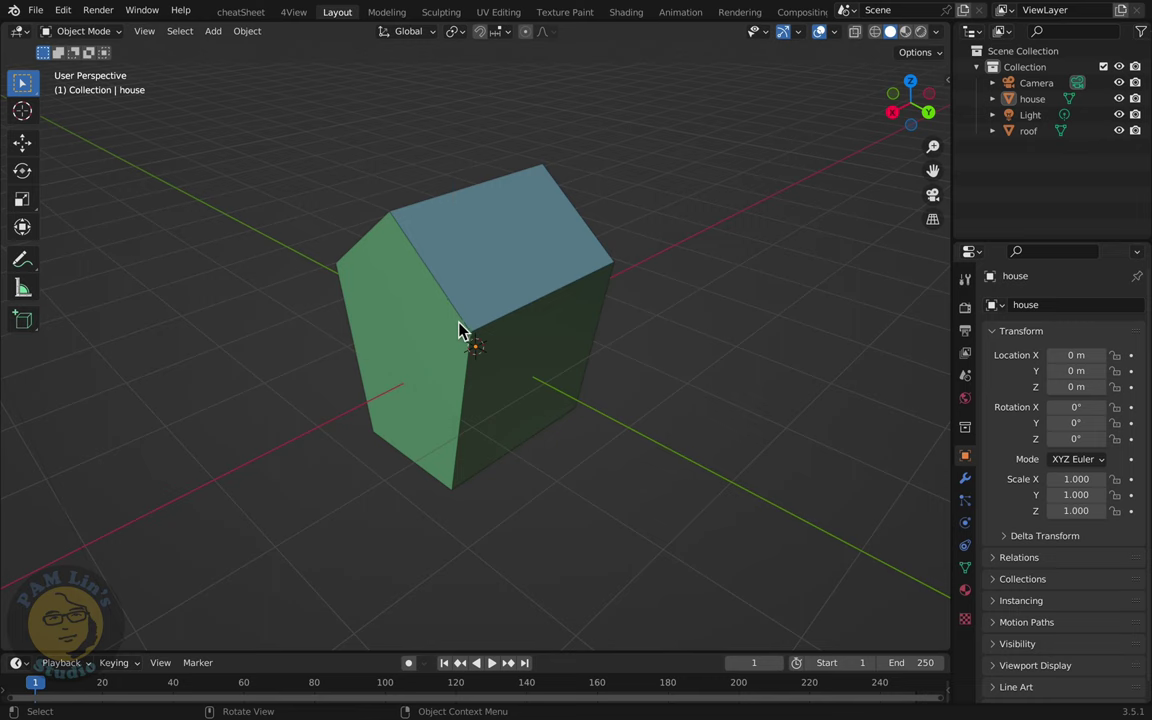
pyautogui.click(479, 257)
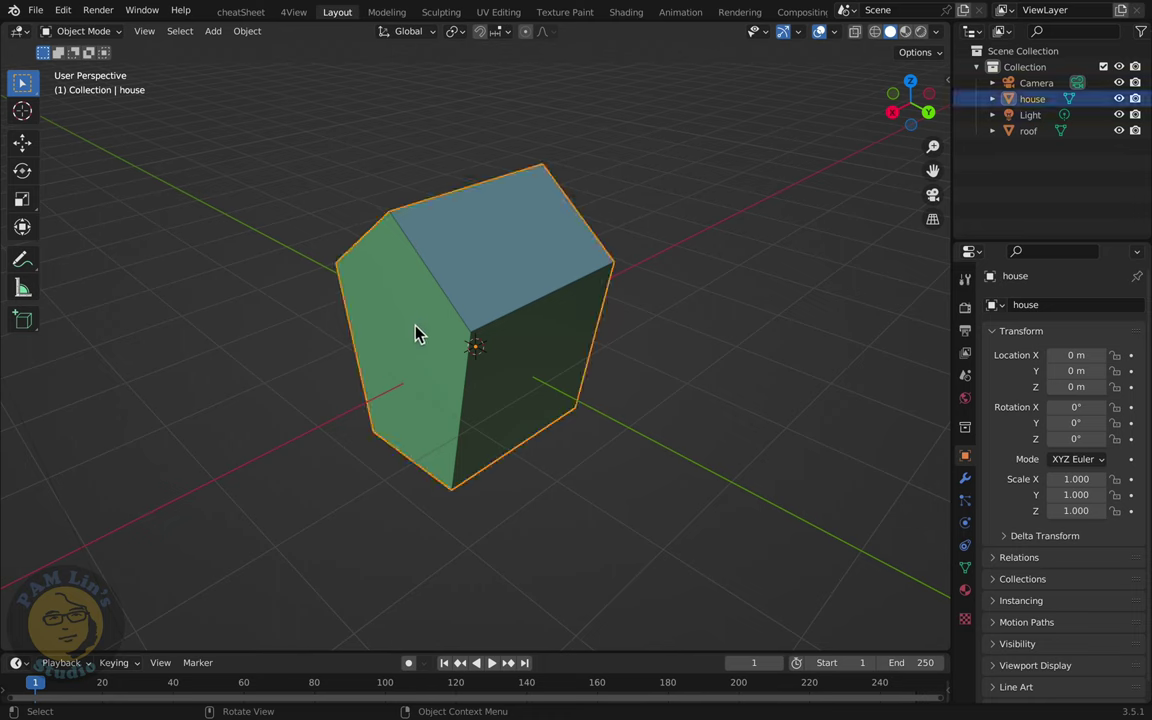